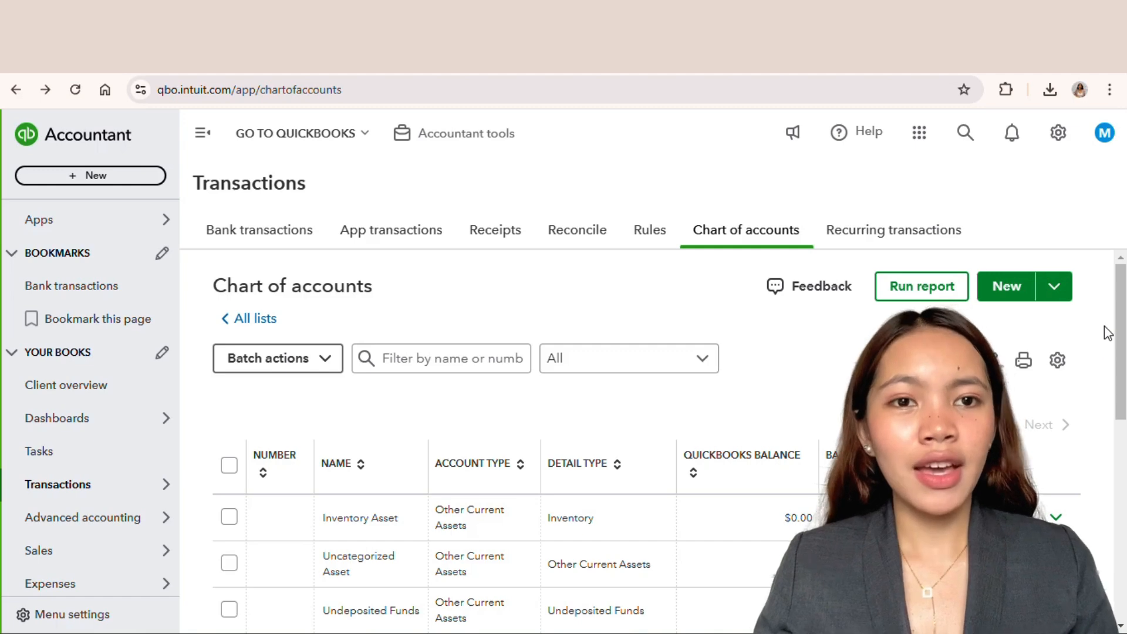
Step: Open the Chart of accounts page through the settings menu and through the Transactions navigation
left_click(1057, 136)
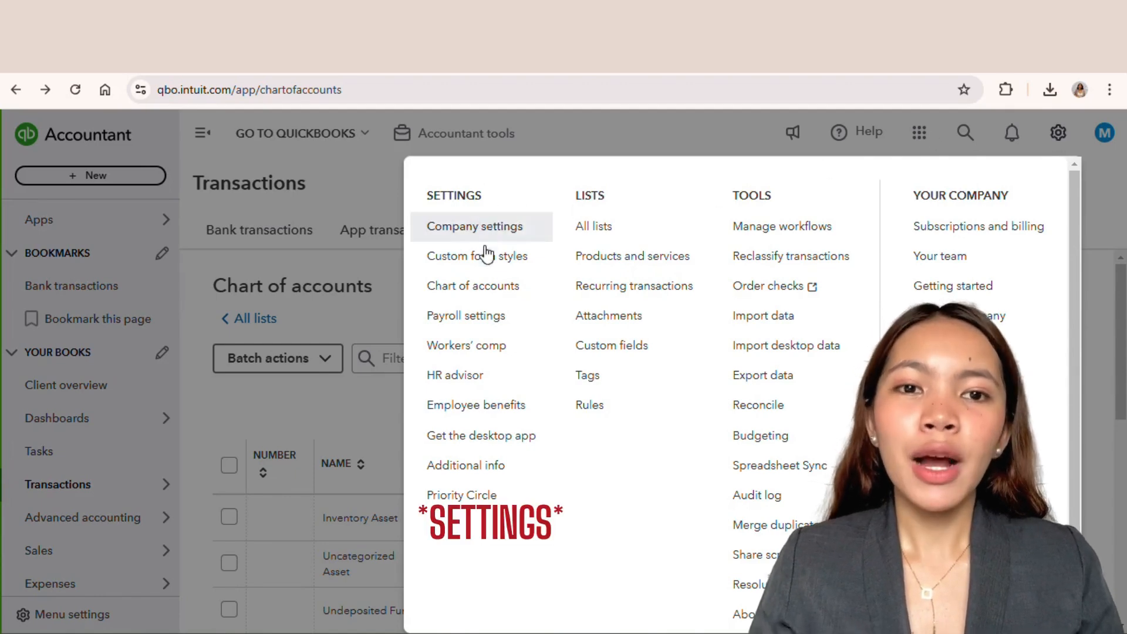
left_click(491, 293)
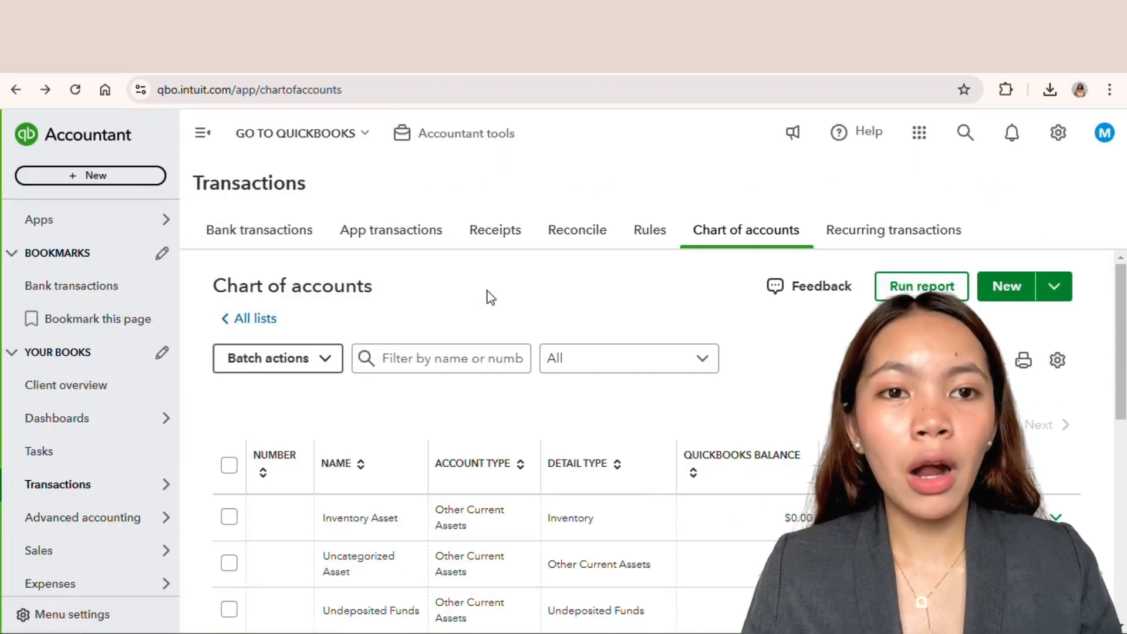
mouse_move(114, 497)
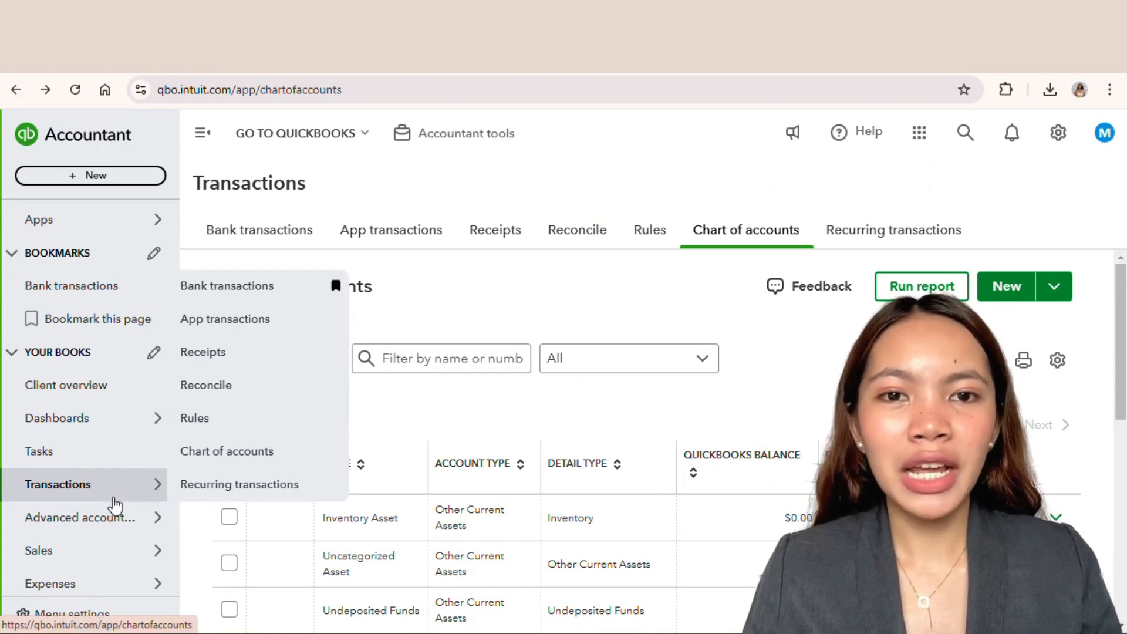
left_click(210, 449)
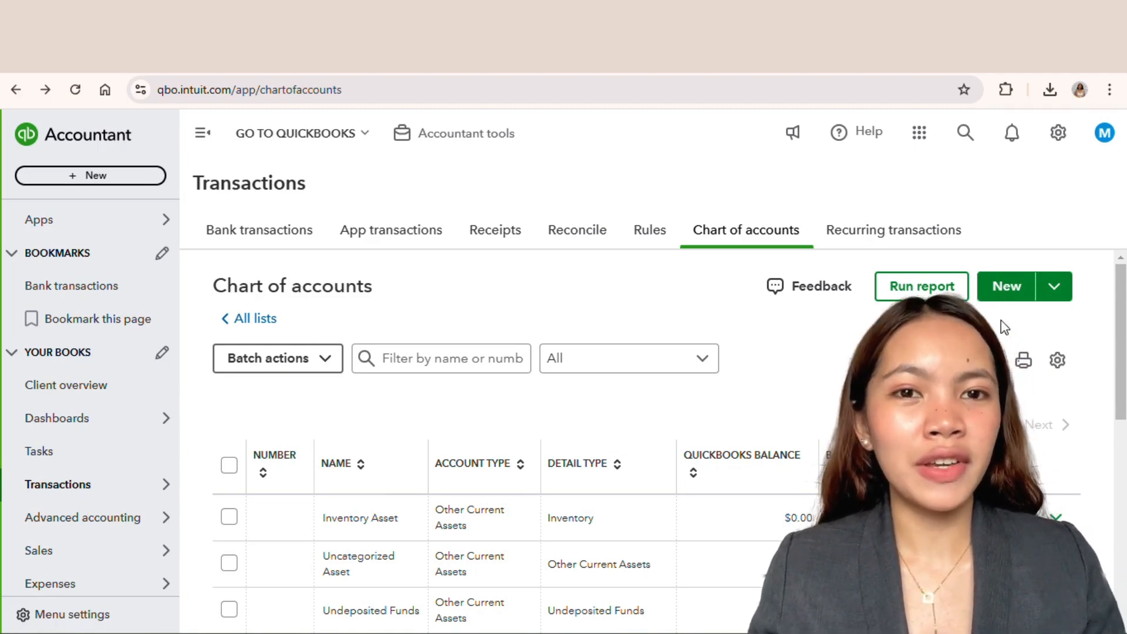
Step: Open the Chart of accounts from recent searches and browse the account list
left_click(965, 136)
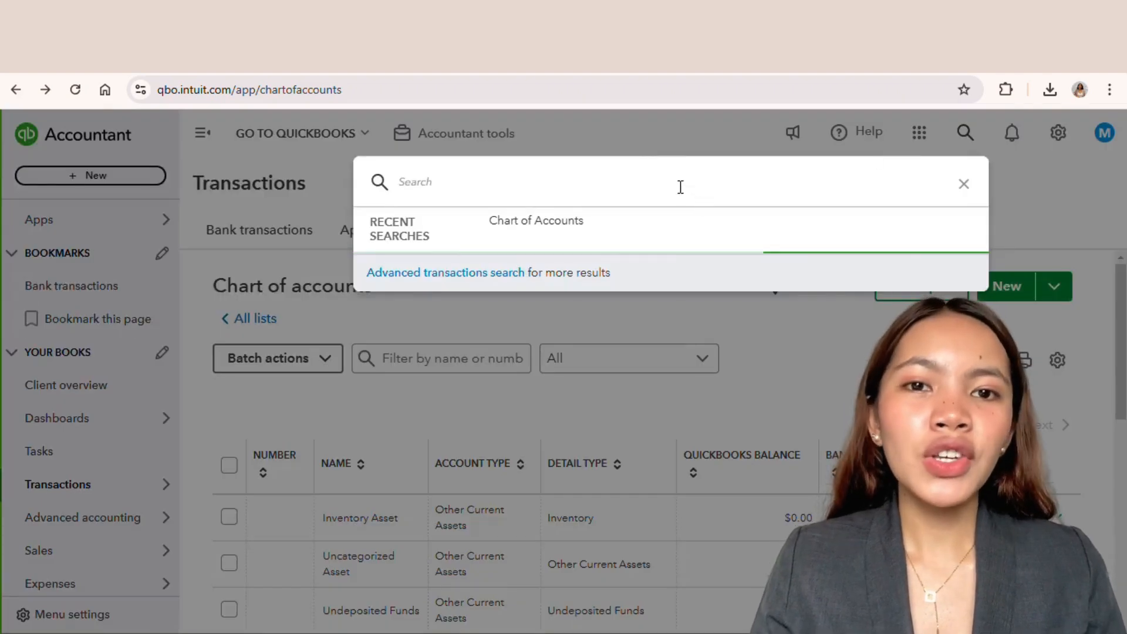
left_click(592, 224)
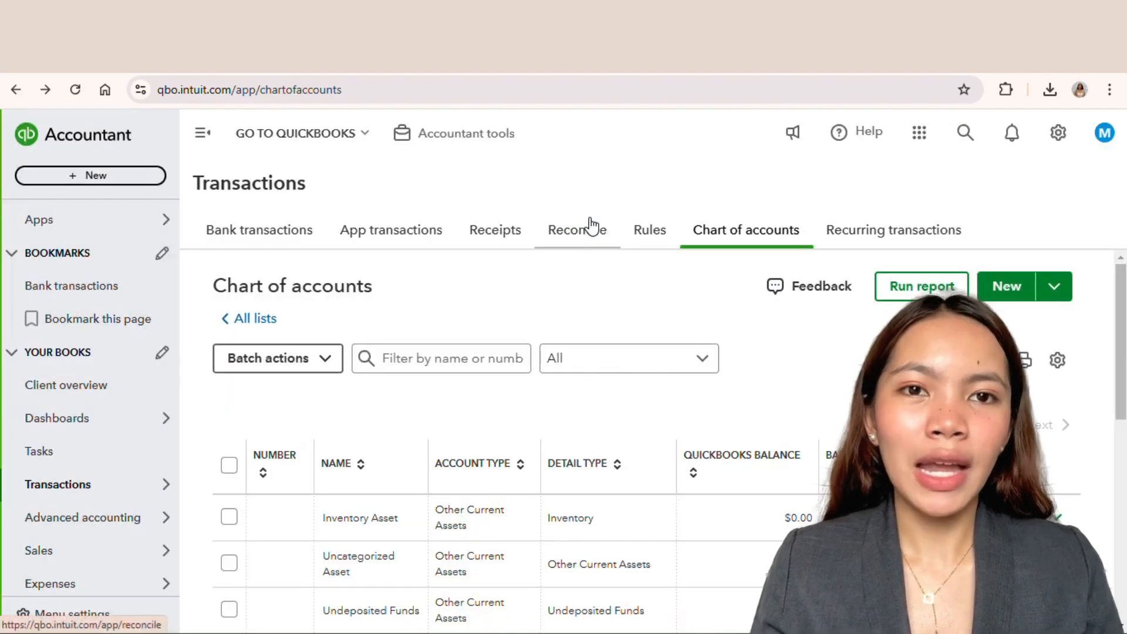
scroll(790, 421, "down", 3)
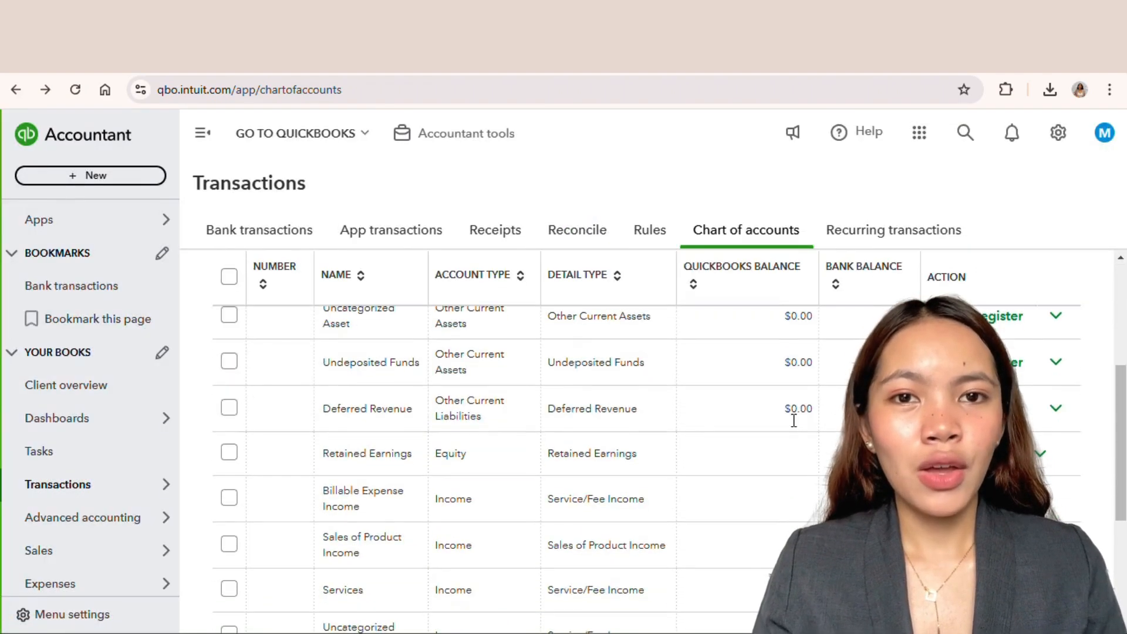
scroll(788, 415, "up", 3)
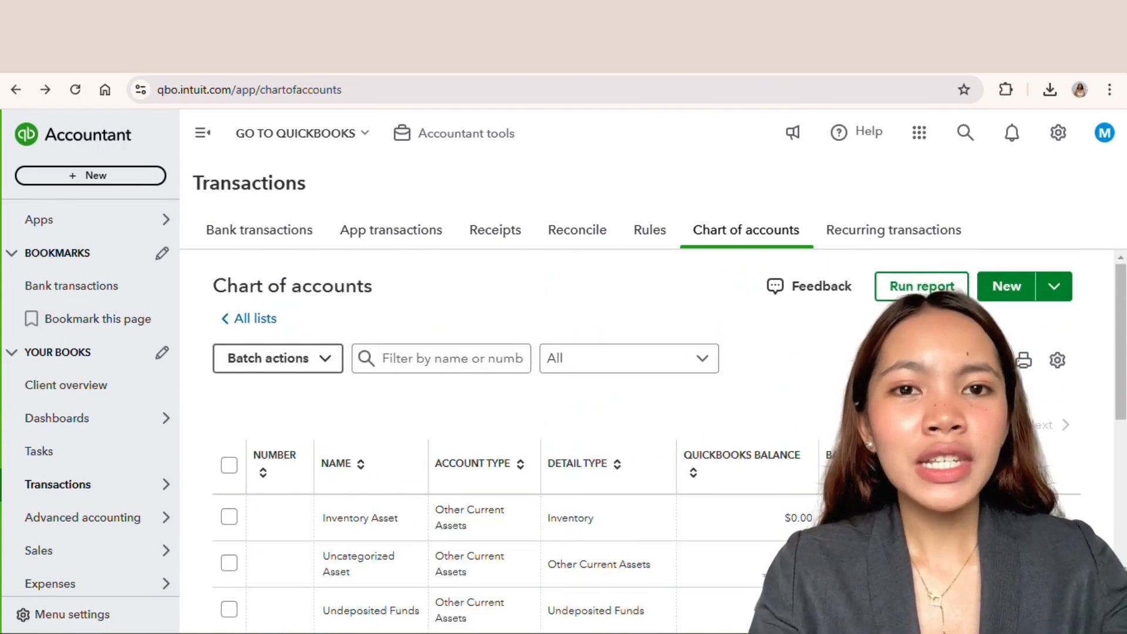
Step: Open Import data from settings, return to the Chart of accounts, and start importing accounts from the New menu
left_click(1056, 150)
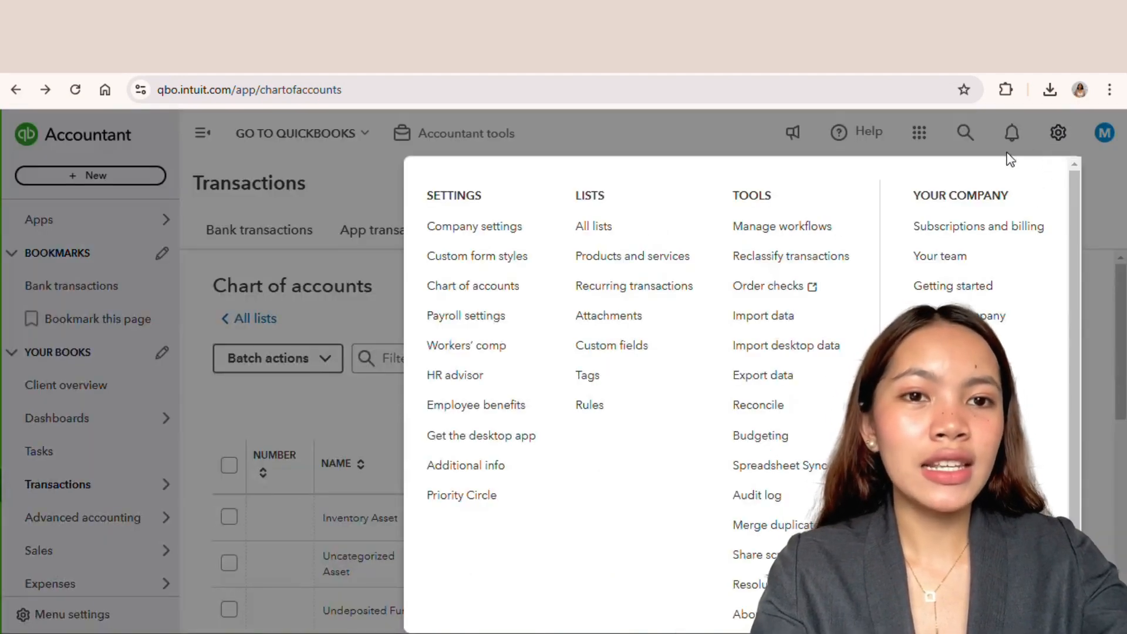
left_click(821, 326)
mouse_move(159, 483)
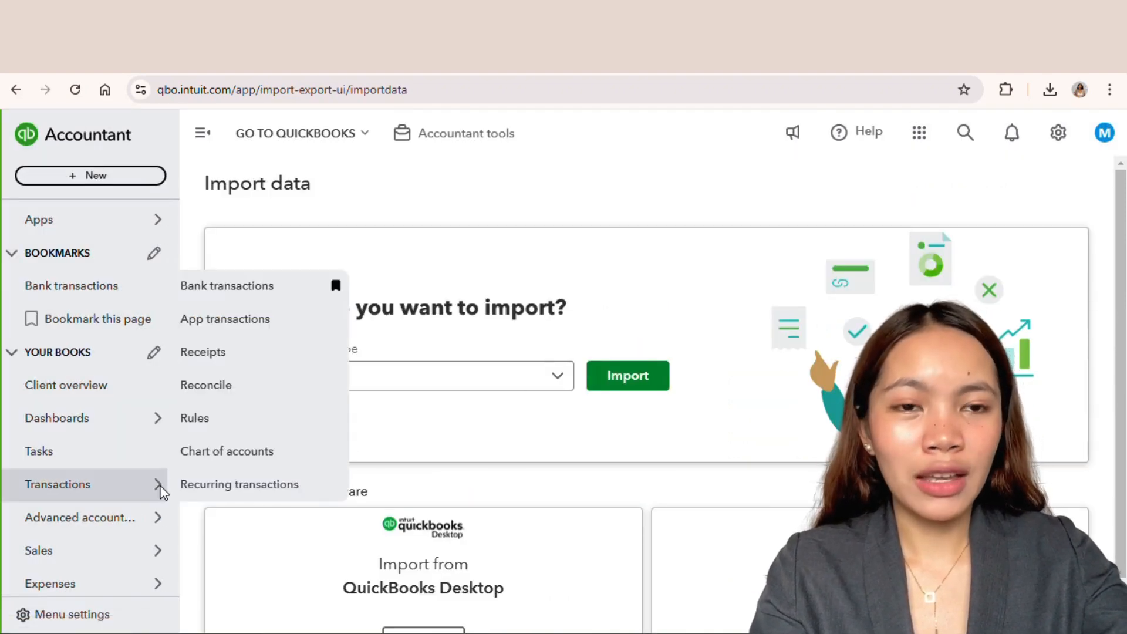
left_click(232, 460)
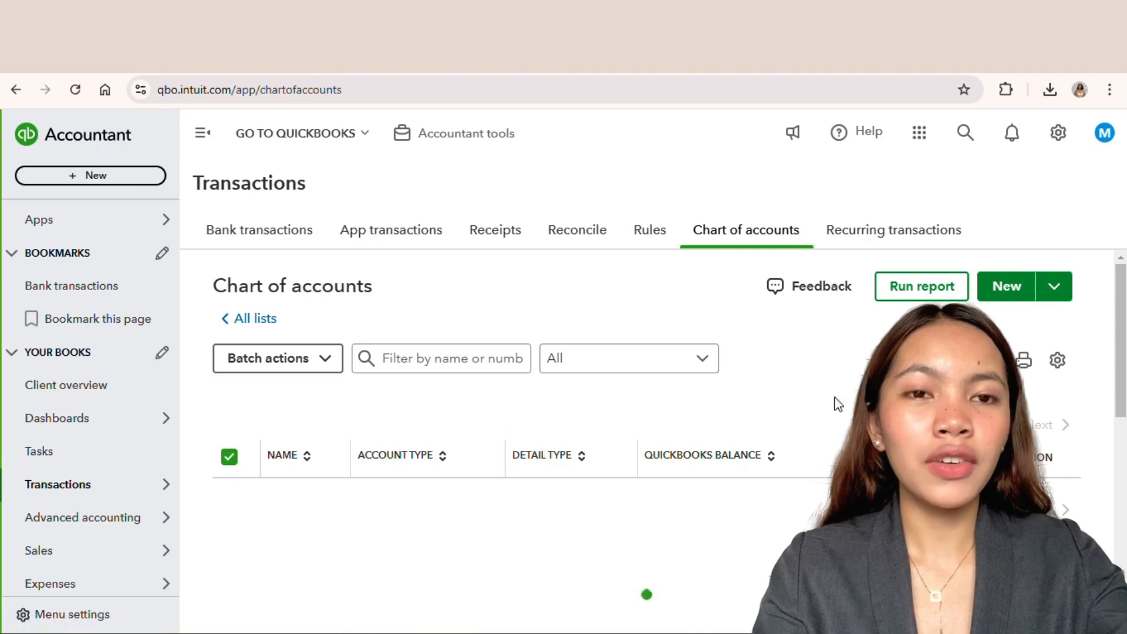
left_click(1056, 287)
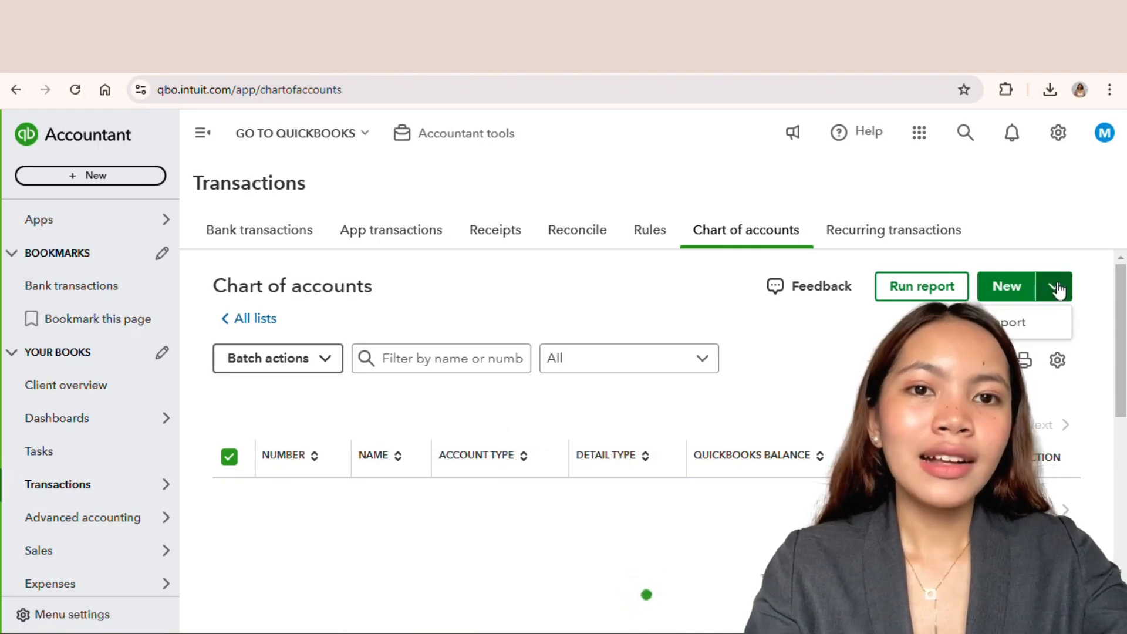
left_click(1019, 324)
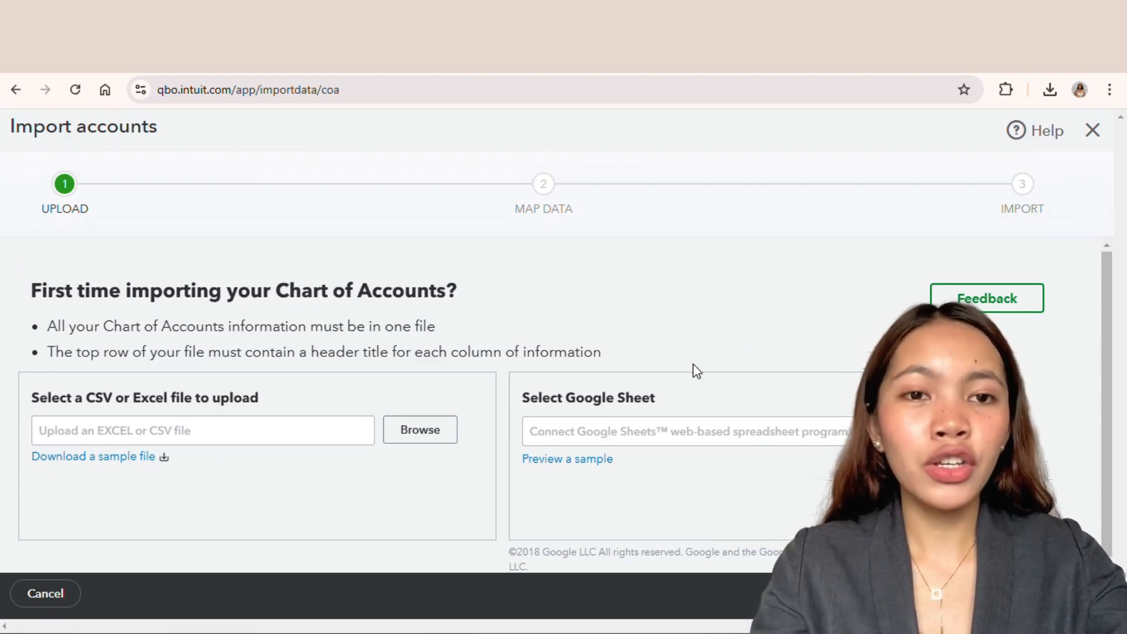
Step: Download the sample Chart of Accounts file and open it
left_click(137, 457)
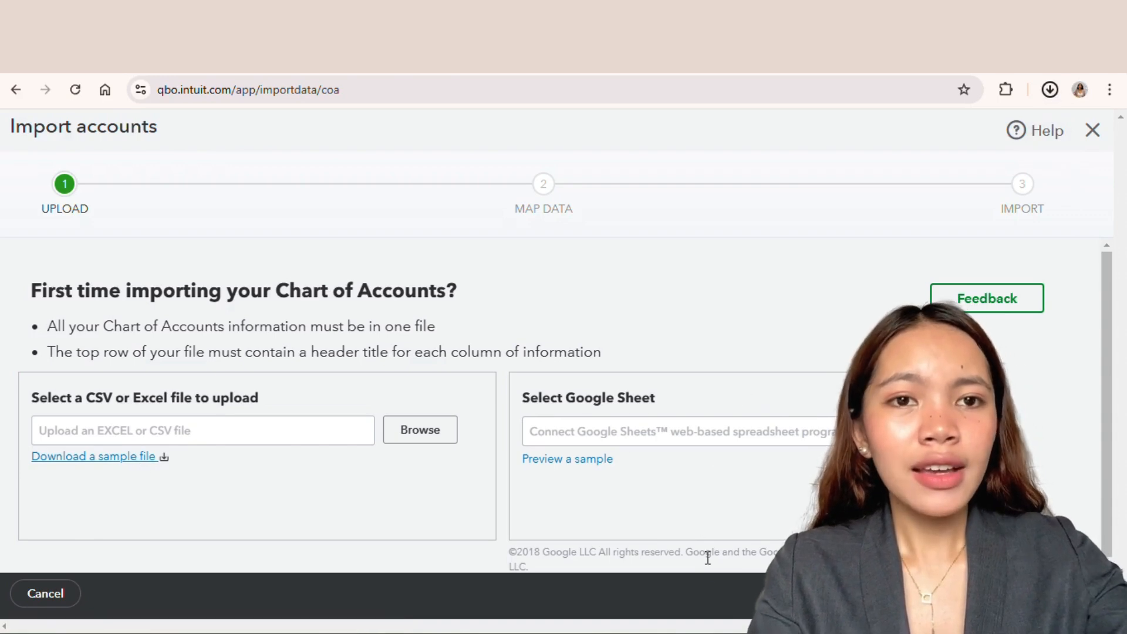
mouse_move(611, 631)
left_click(627, 578)
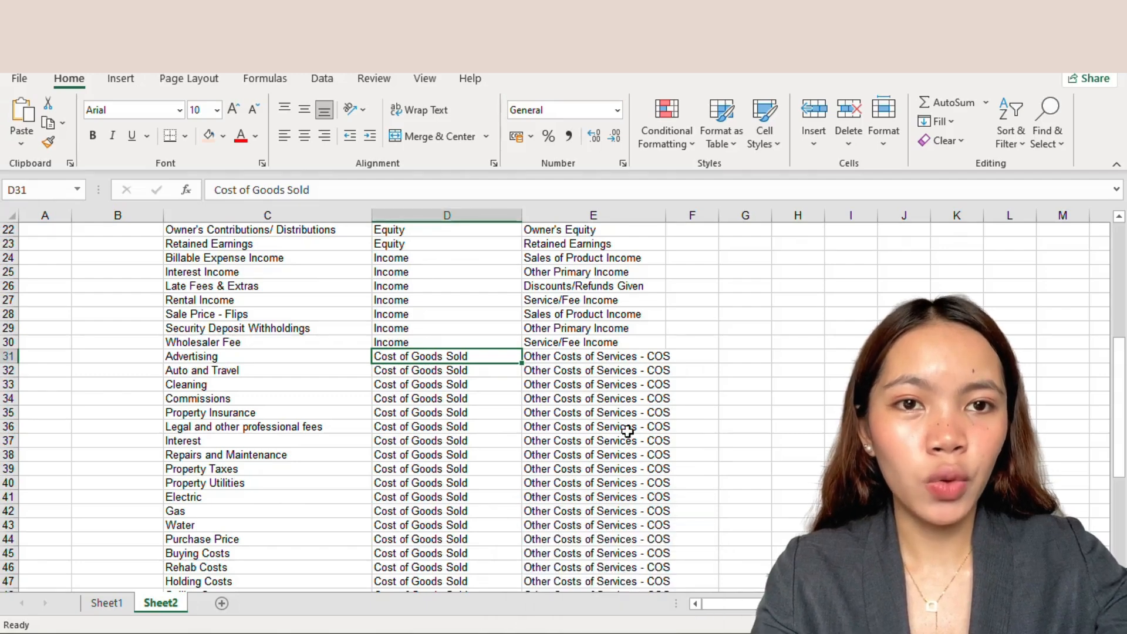
Step: Review the sample sheet's Account Name, Type and Detail Type columns and the account rows
scroll(626, 432, "up", 7)
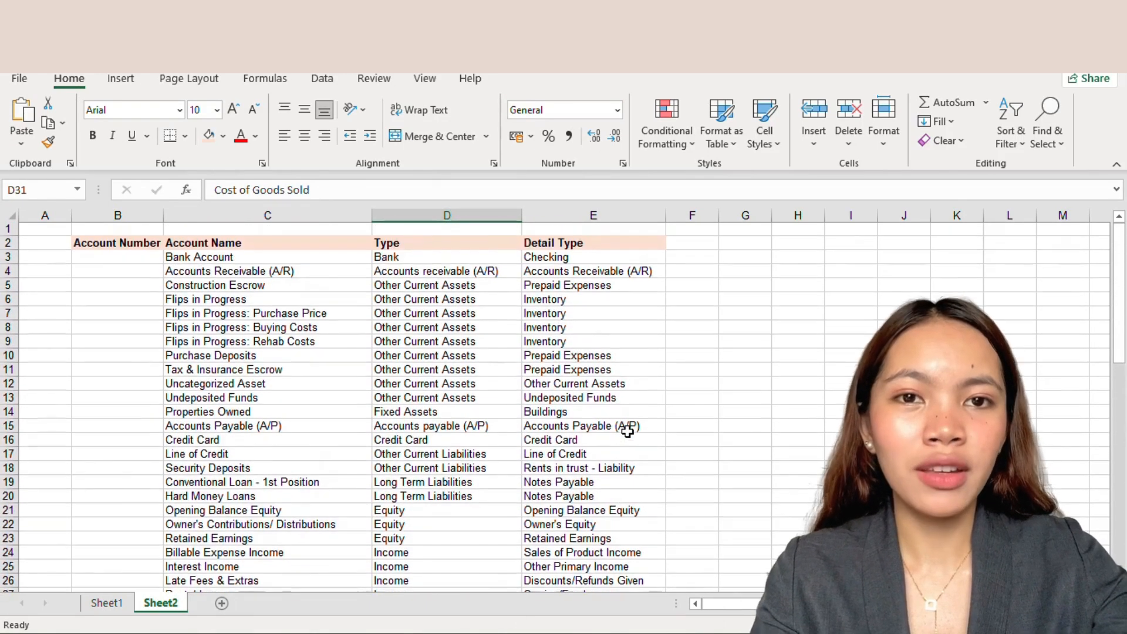
left_click(332, 242)
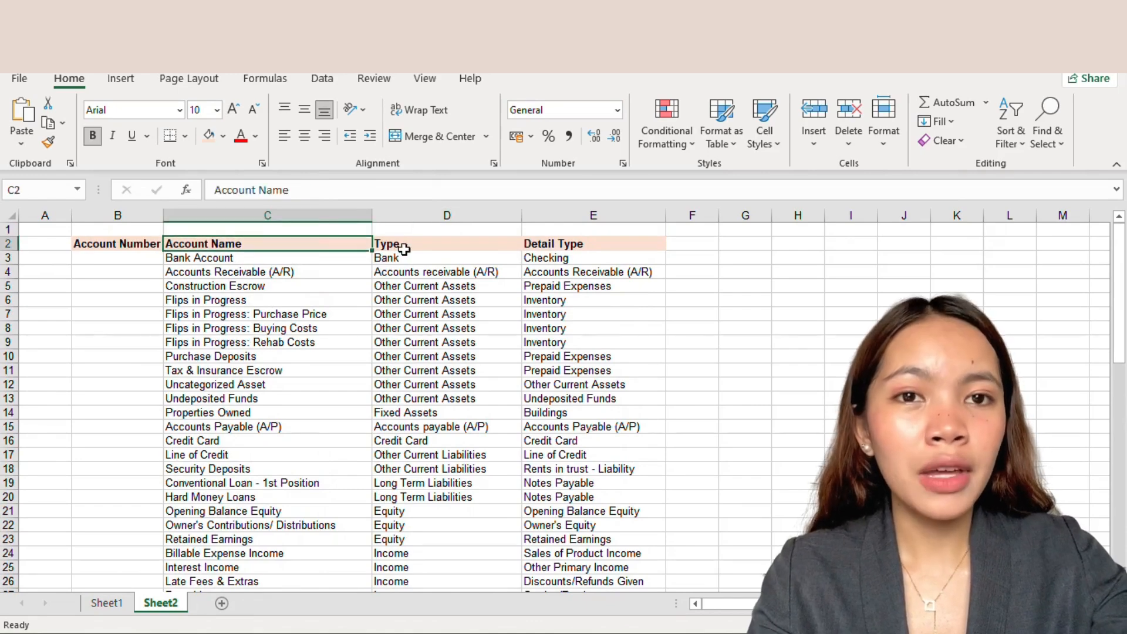
left_click(511, 245)
left_click(528, 242)
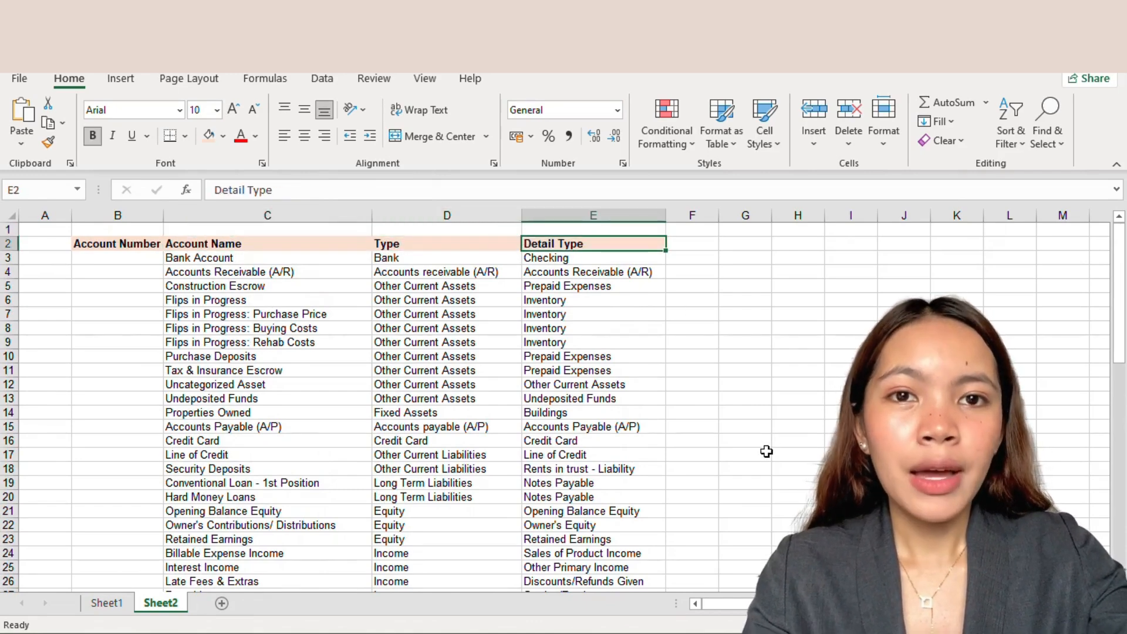
scroll(766, 451, "down", 4)
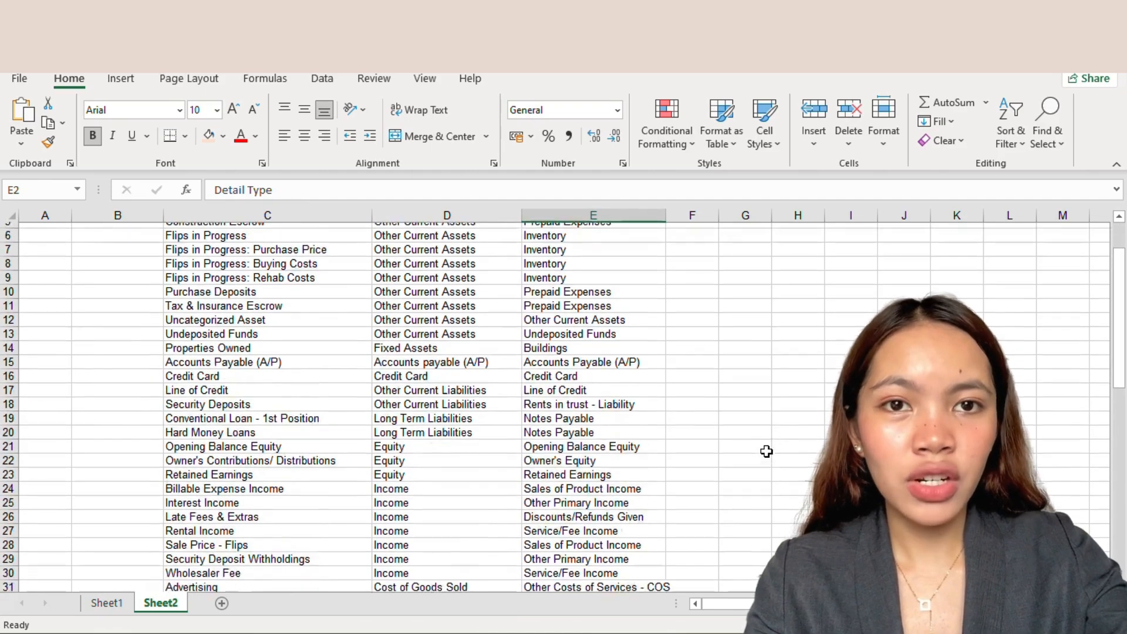
scroll(766, 450, "down", 5)
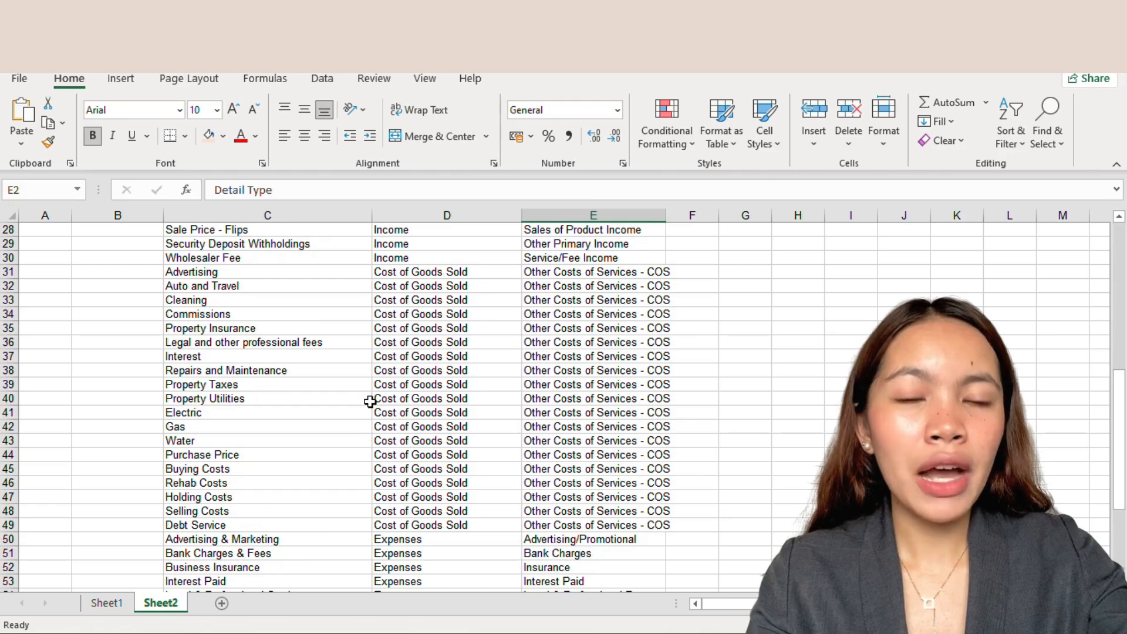
left_click(369, 400)
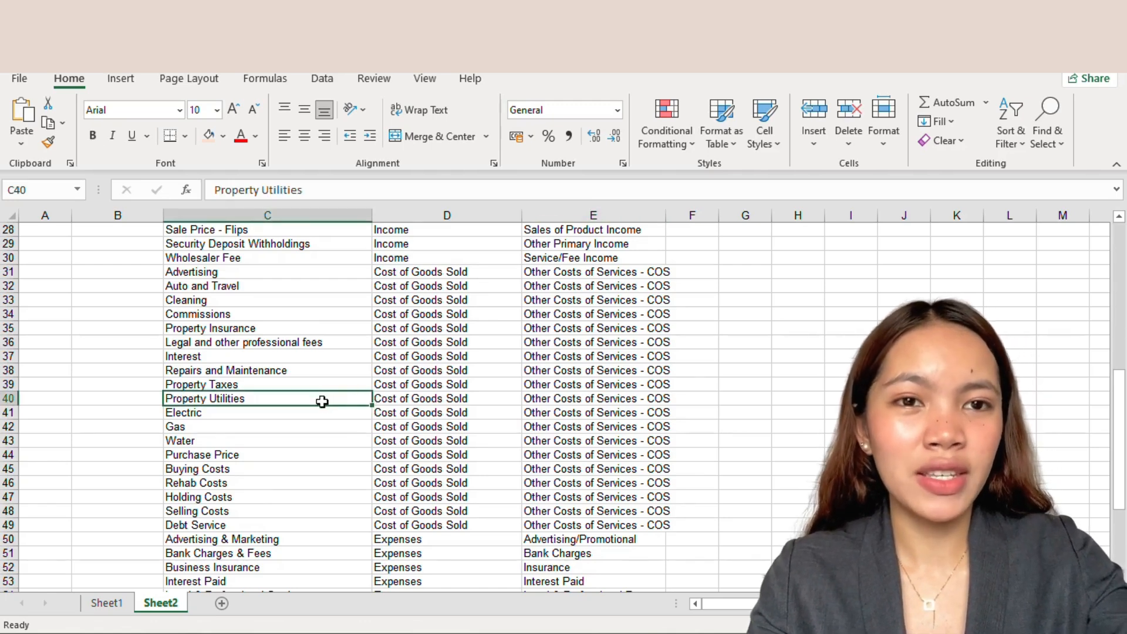
Step: Rename the Gas account to Property Utilities: Gas to make it a sub-account
left_click_drag(322, 401, 317, 439)
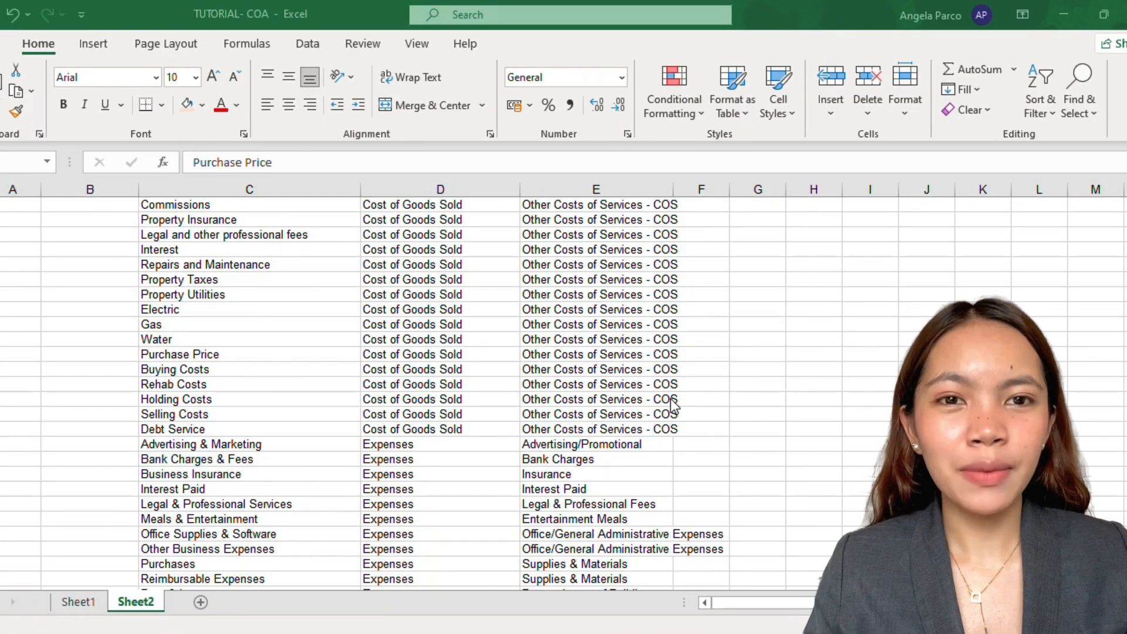
scroll(676, 382, "up", 1)
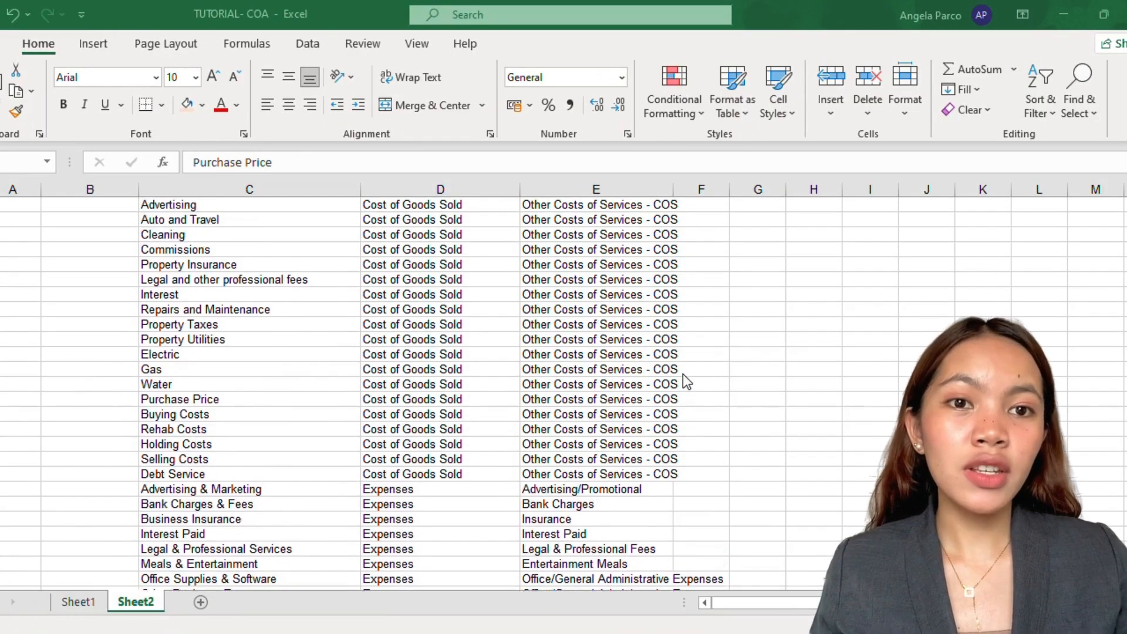
scroll(682, 376, "down", 6)
scroll(682, 374, "up", 1)
scroll(682, 375, "up", 4)
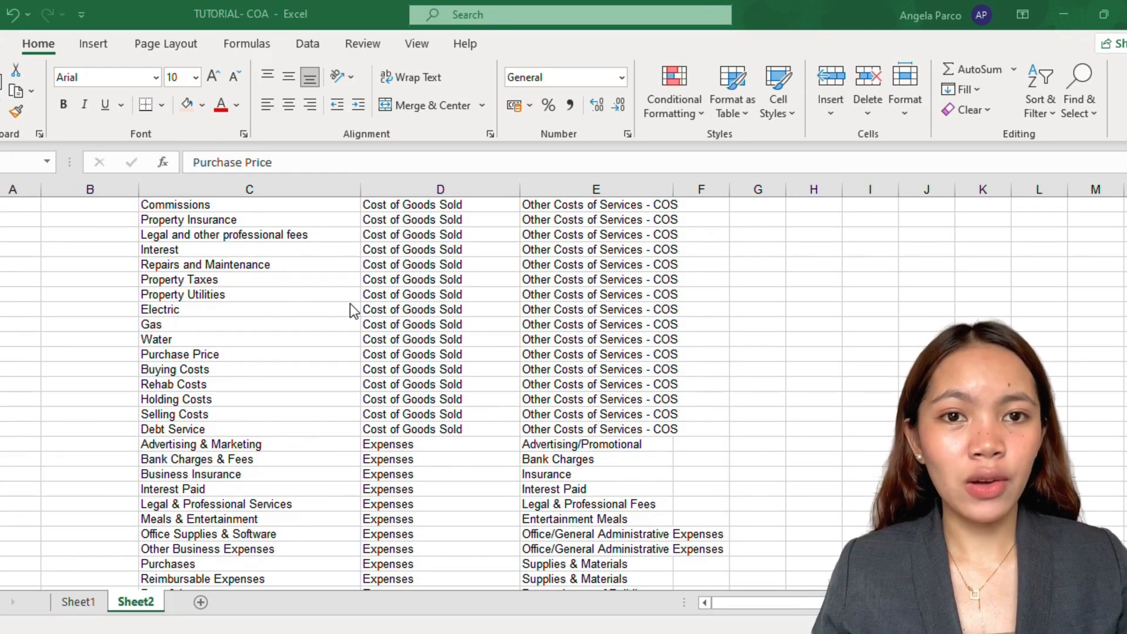
left_click(350, 295)
left_click(350, 294)
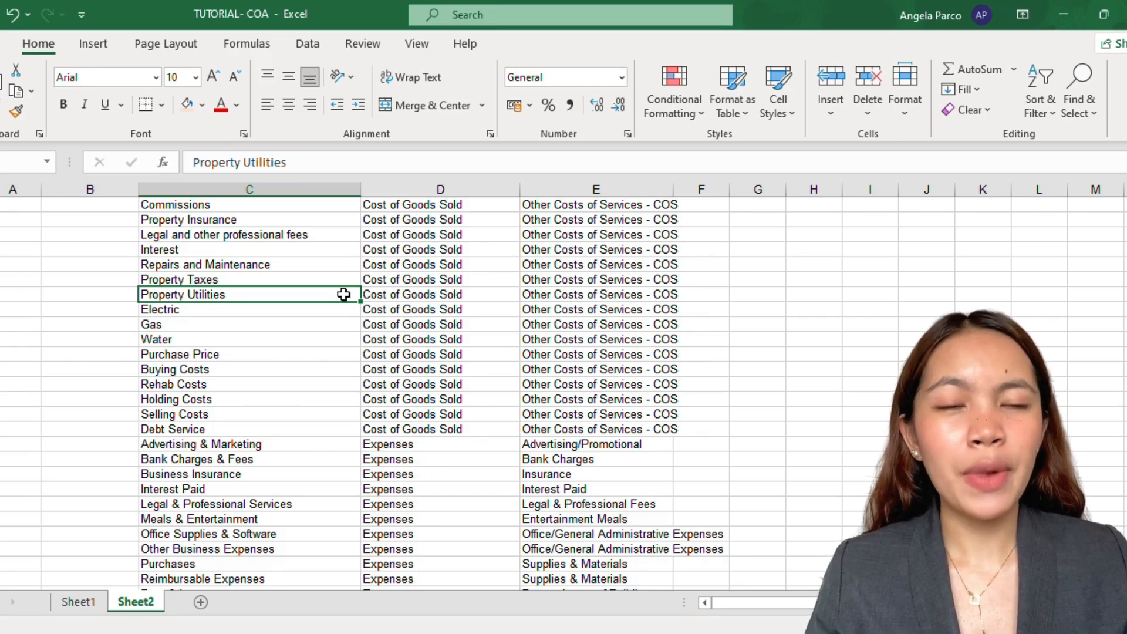
key("Down")
key("Down")
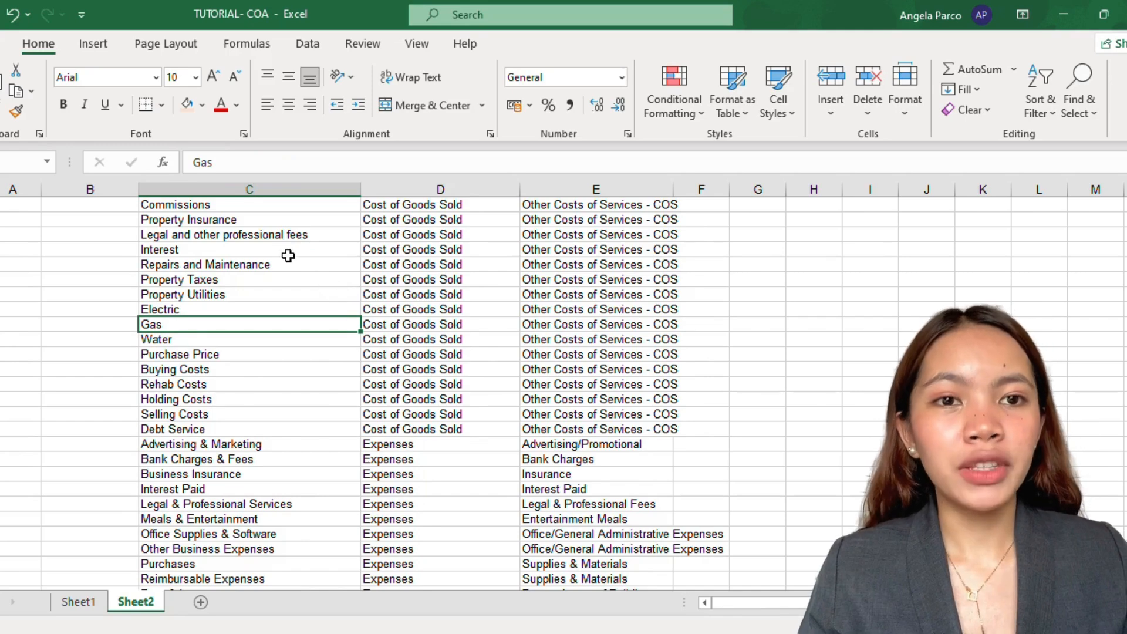
left_click(193, 164)
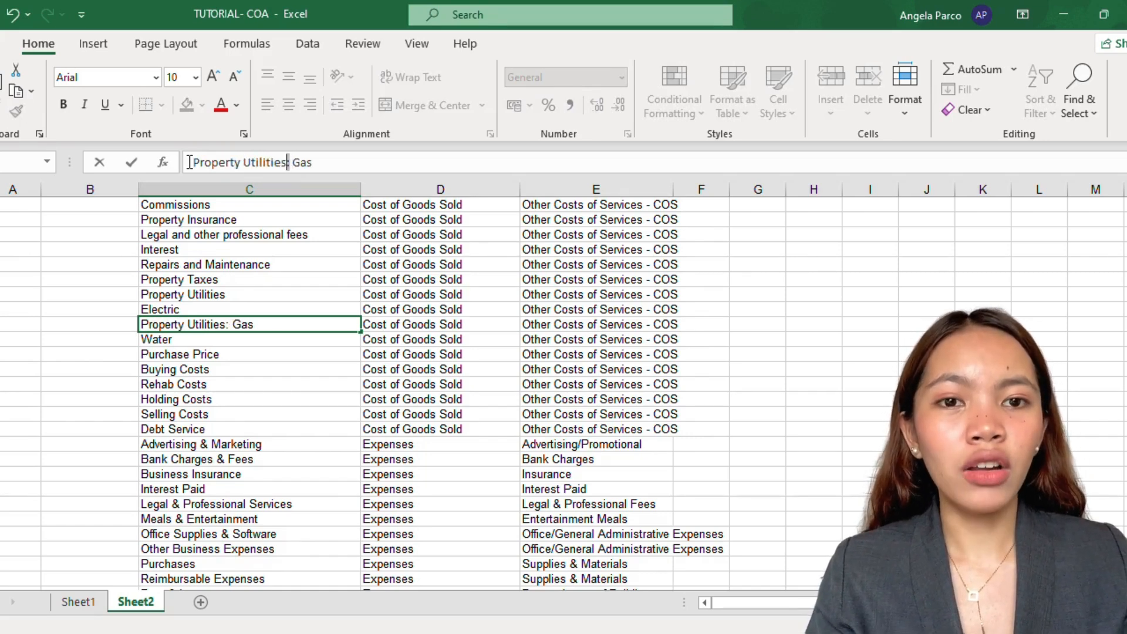
left_click(190, 163, "shift")
key("ctrl+c")
left_click(225, 312)
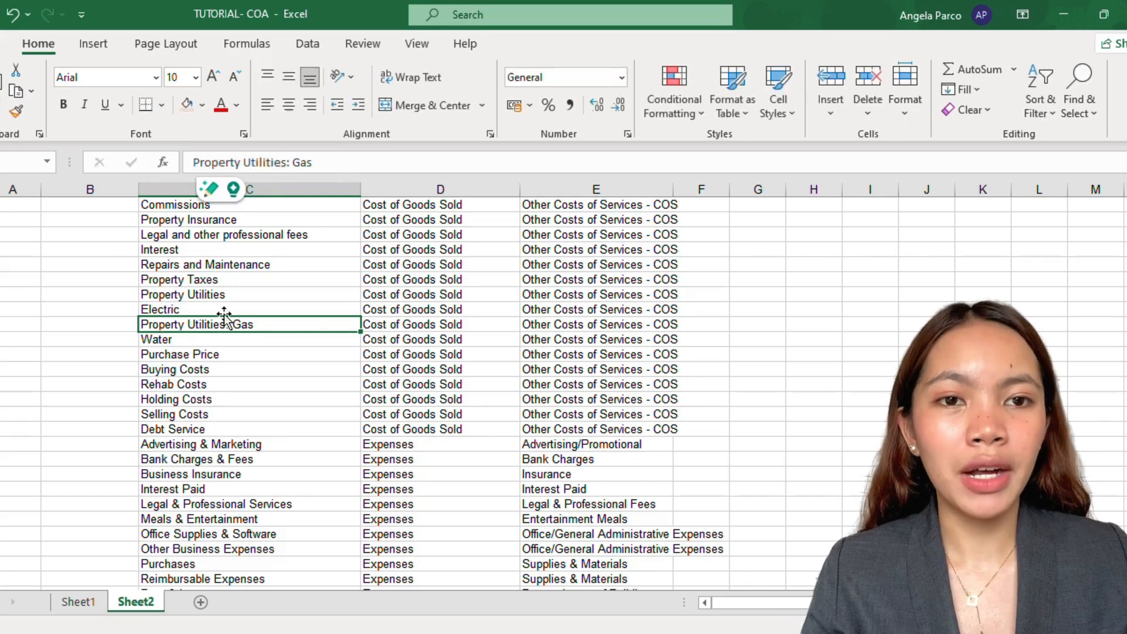
Step: Prefix the Electric and Water account names with Property Utilities: to make them sub-accounts
left_click(193, 163)
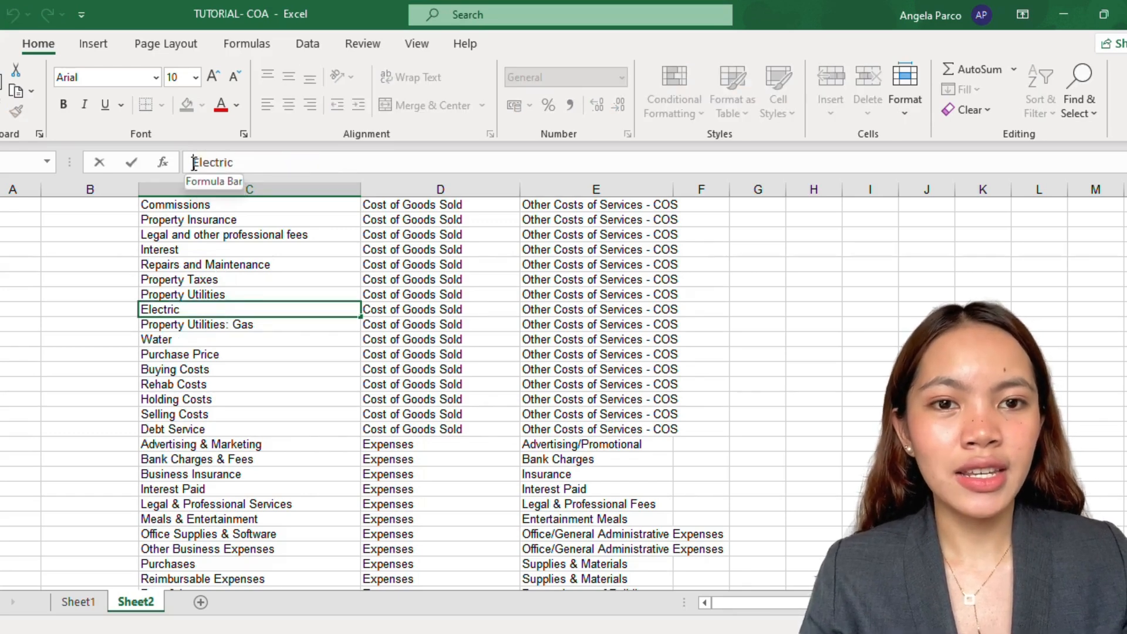
key("ctrl+v")
left_click(215, 343)
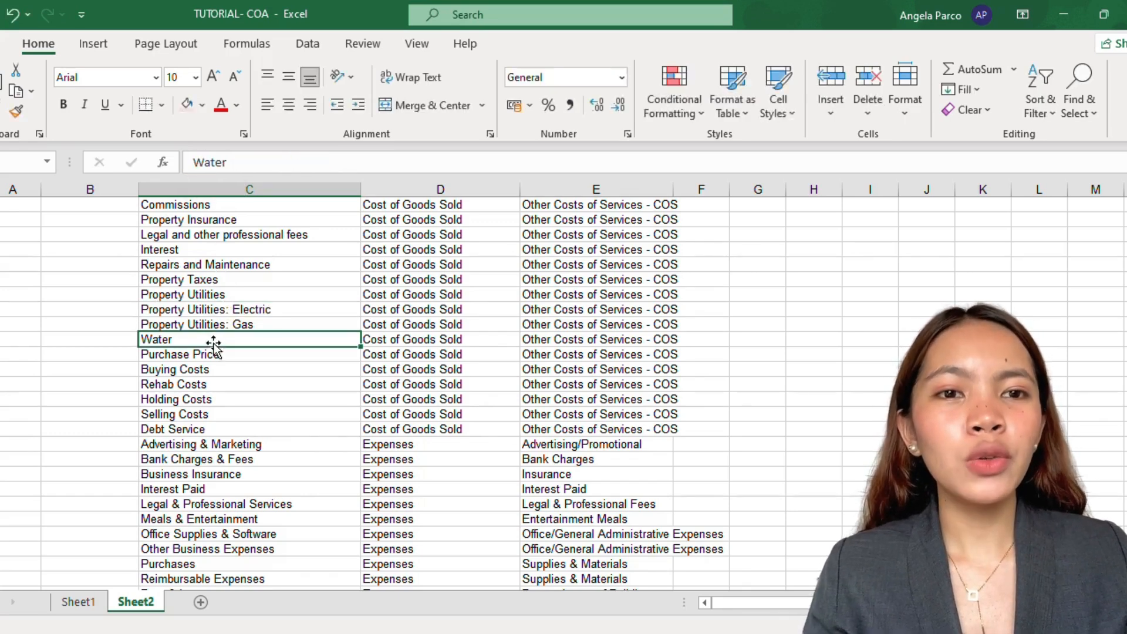
left_click(192, 162)
key("ctrl+v")
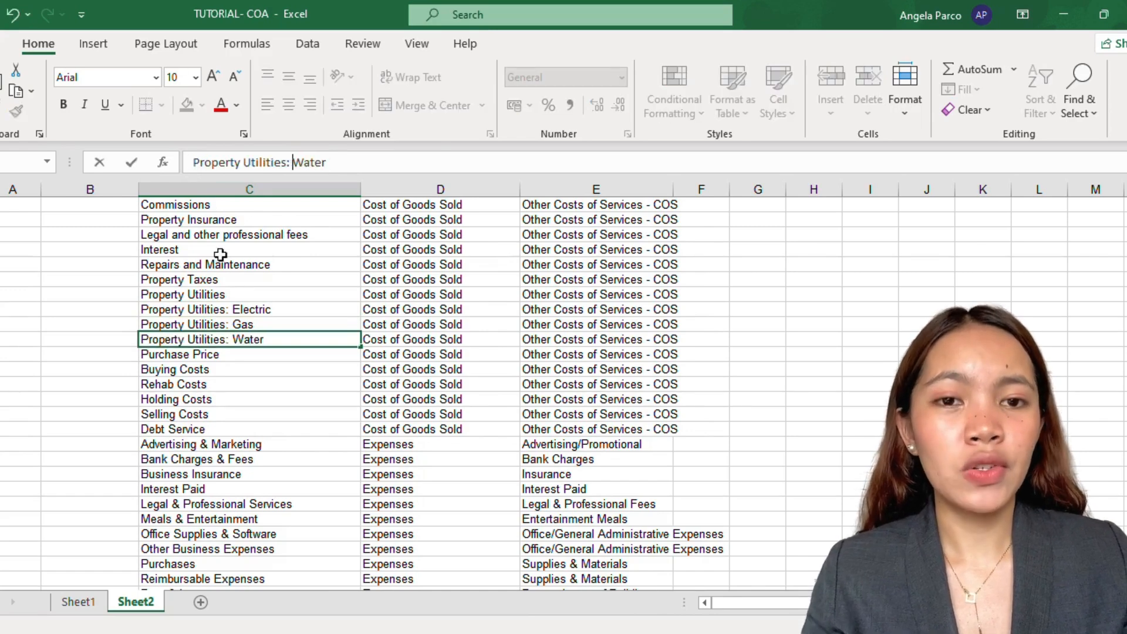
Step: Check the renamed utility sub-accounts and switch to the QuickBooks Import data page in Chrome
left_click(467, 411)
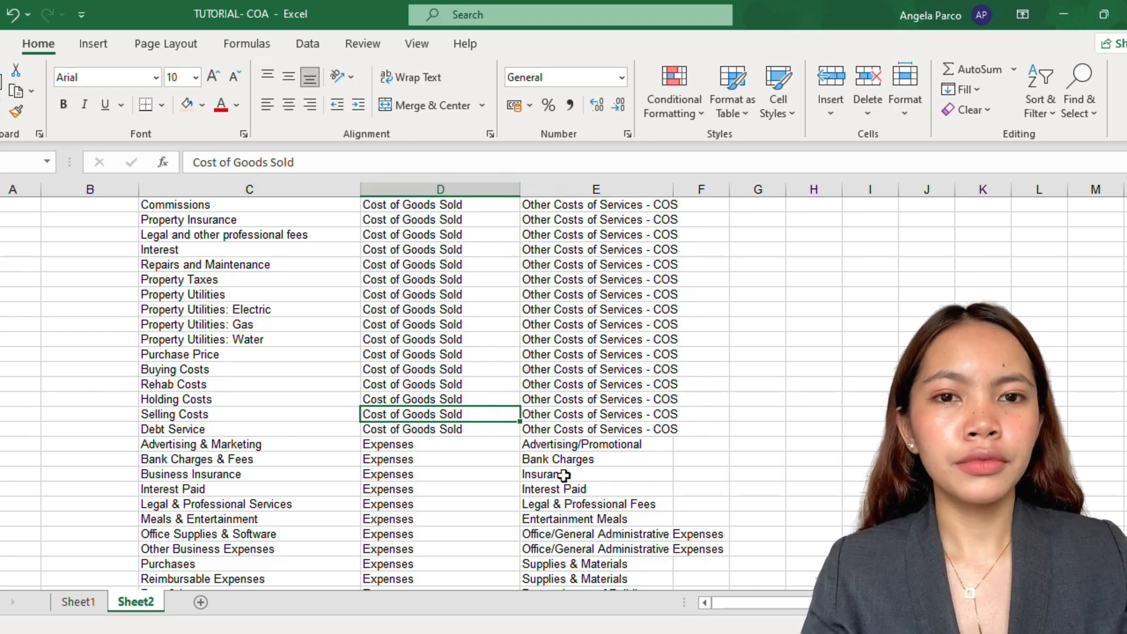
left_click(286, 306)
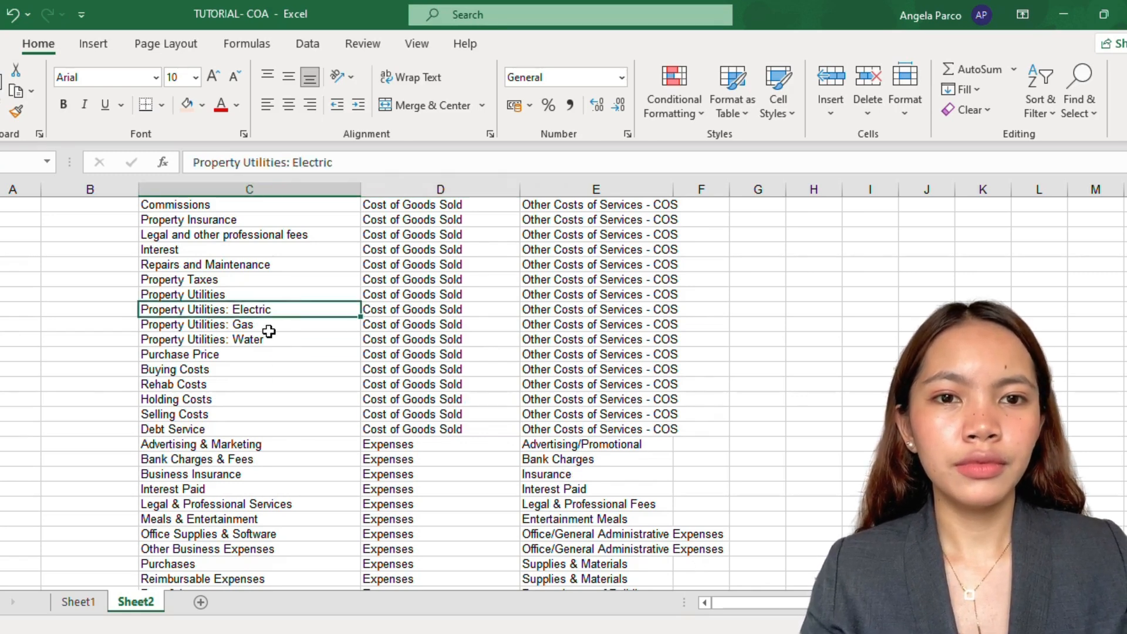
left_click(268, 327)
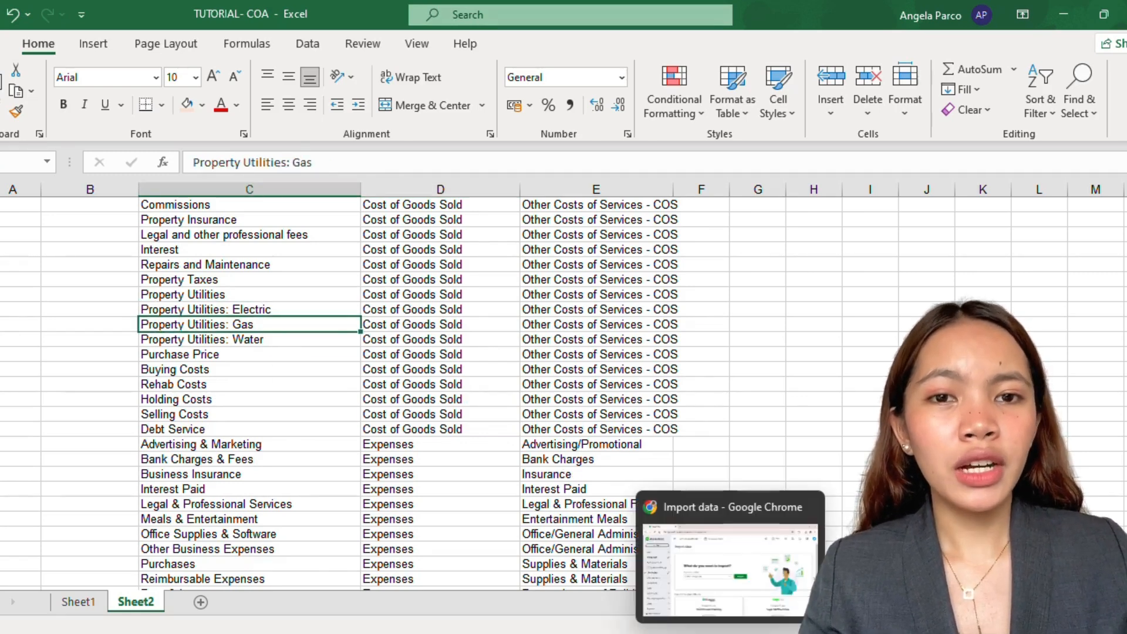
left_click(731, 633)
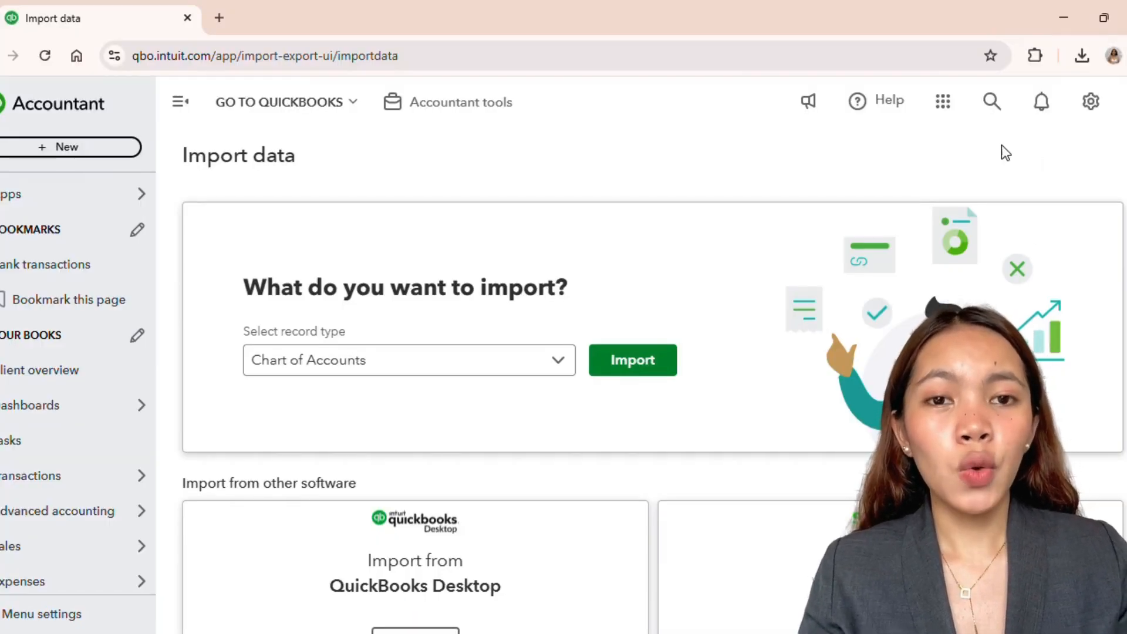
Step: Start a Chart of Accounts import and choose the option to upload a file
left_click(633, 361)
scroll(714, 405, "down", 1)
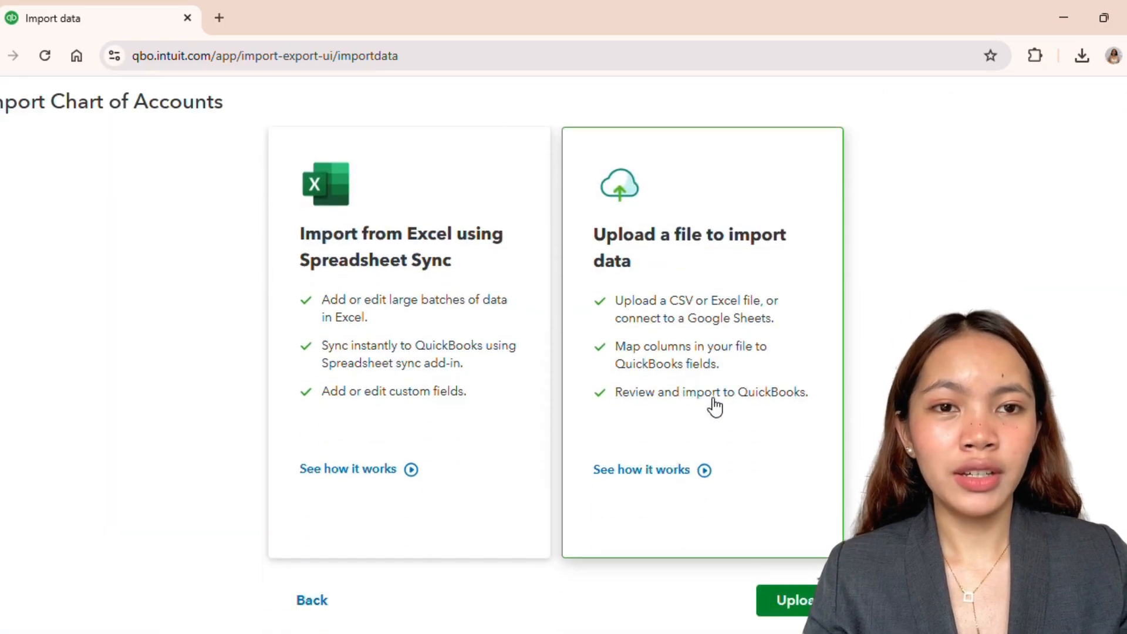
left_click(786, 602)
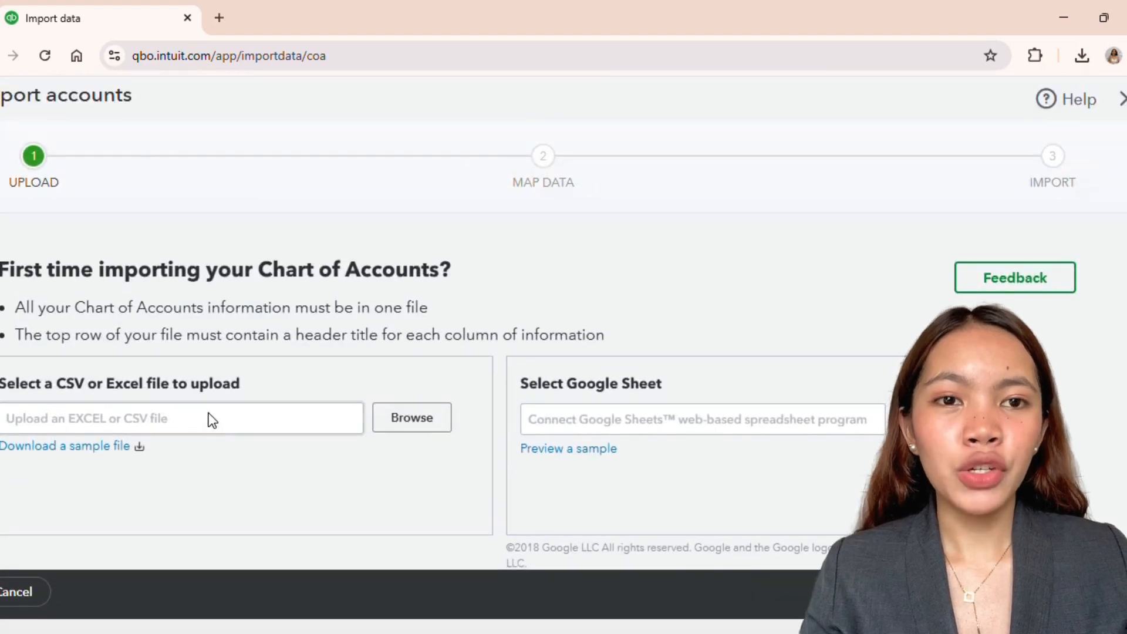
Step: Browse to the RESOURCES FOR TUTORIALS folder and select the TUTORIAL- COA.xlsx file for upload
left_click(391, 427)
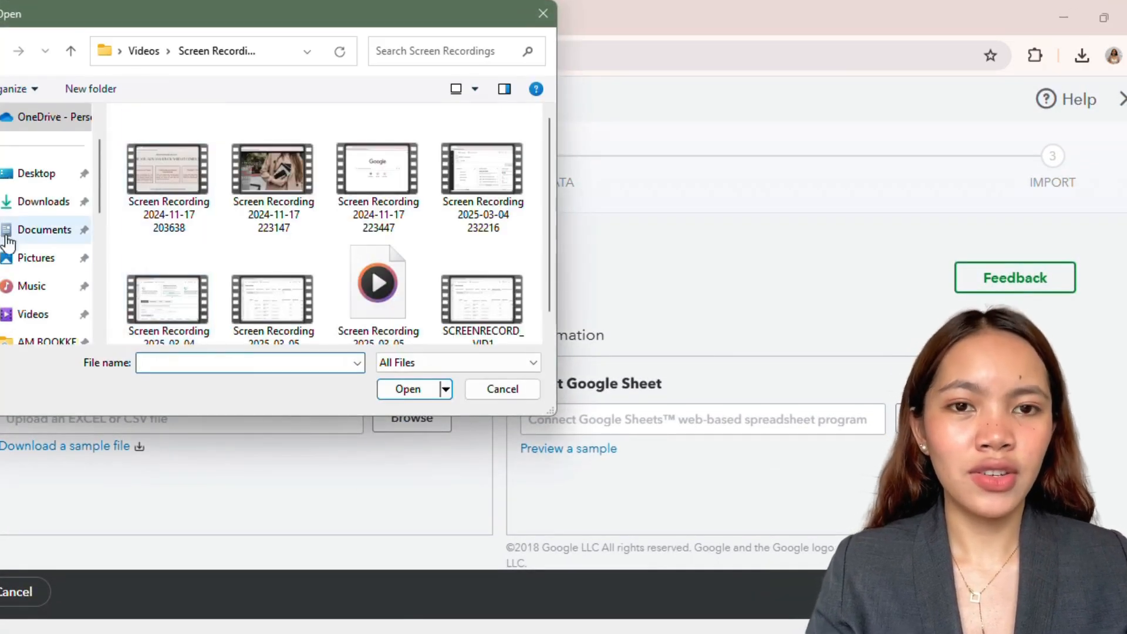
scroll(18, 246, "down", 1)
left_click(35, 261)
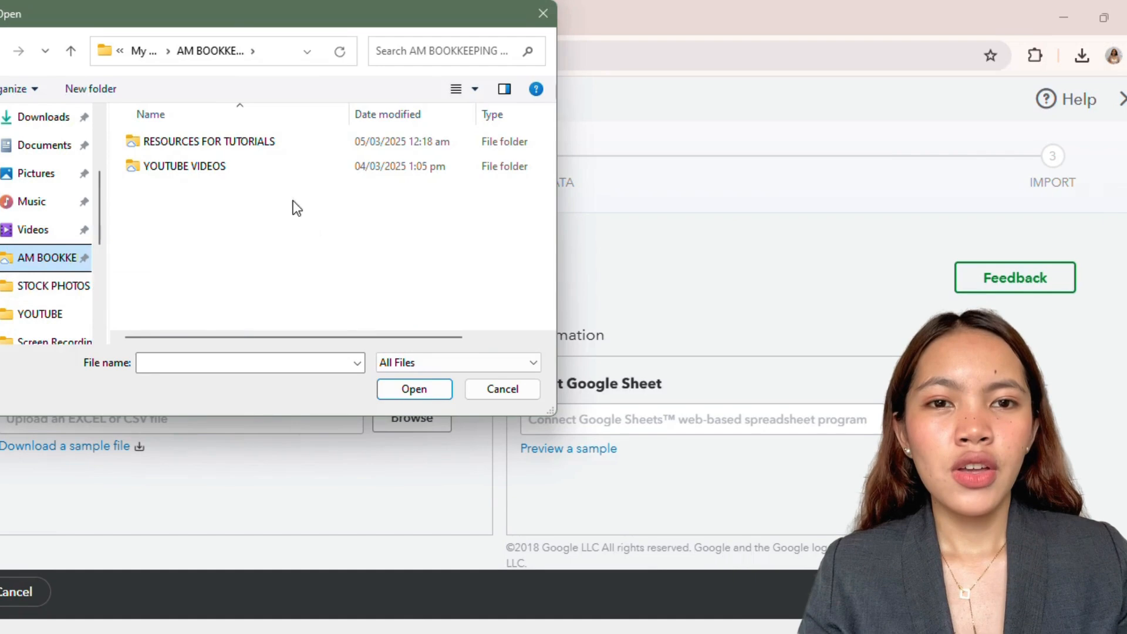
double_click(272, 141)
left_click(211, 145)
left_click(386, 392)
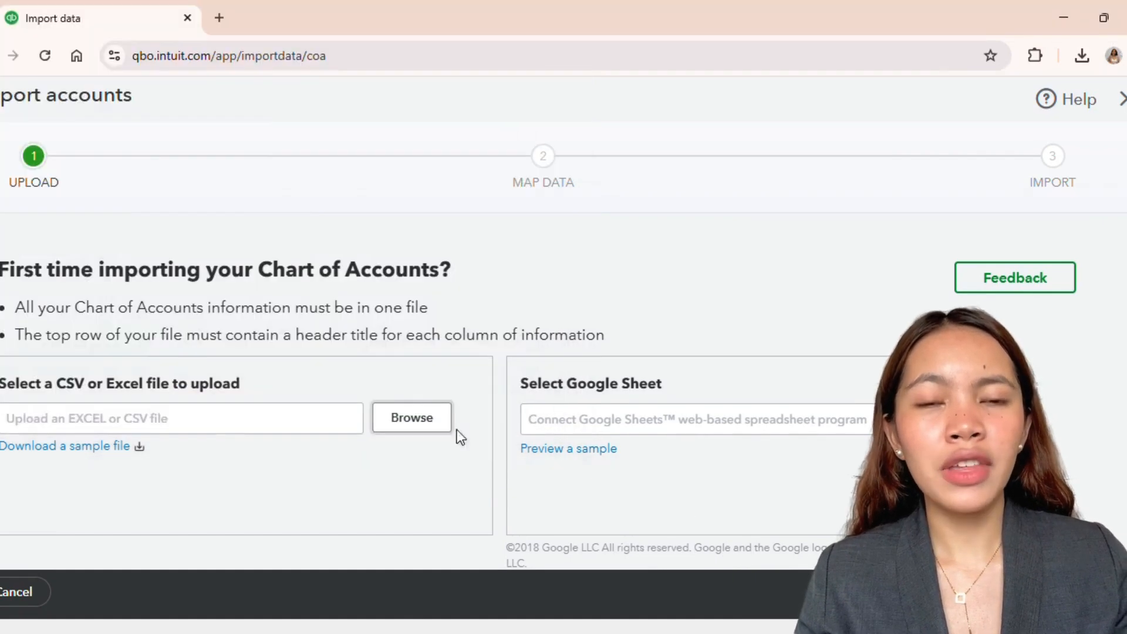
scroll(504, 391, "down", 1)
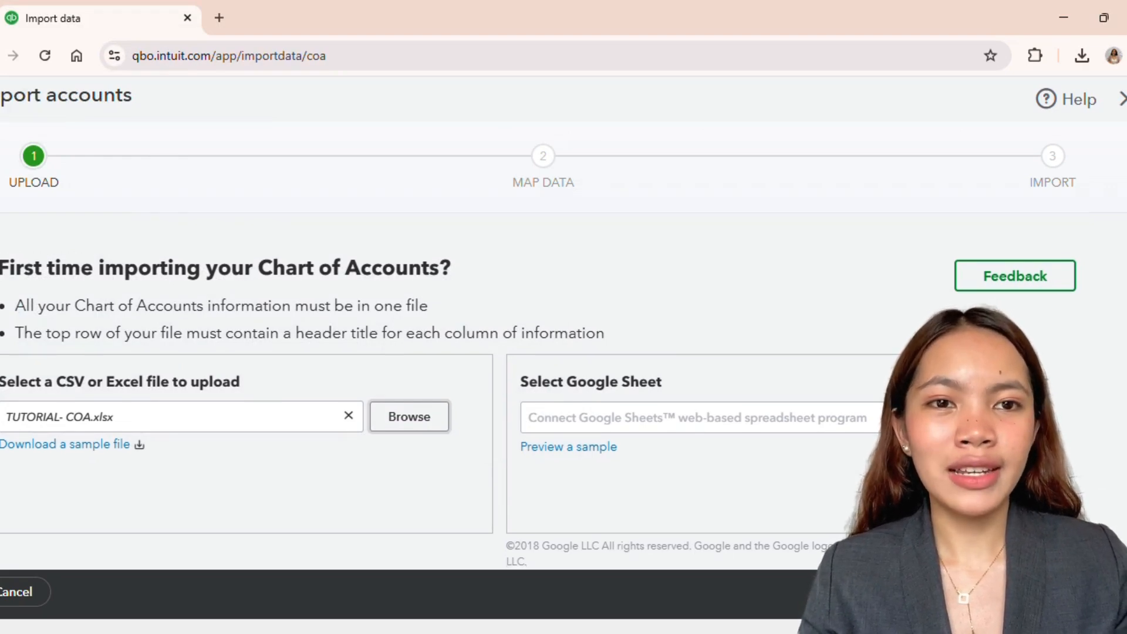
Step: Continue to field mapping and accept the default matches for Detail Type, Account Name and Type
left_click(1078, 591)
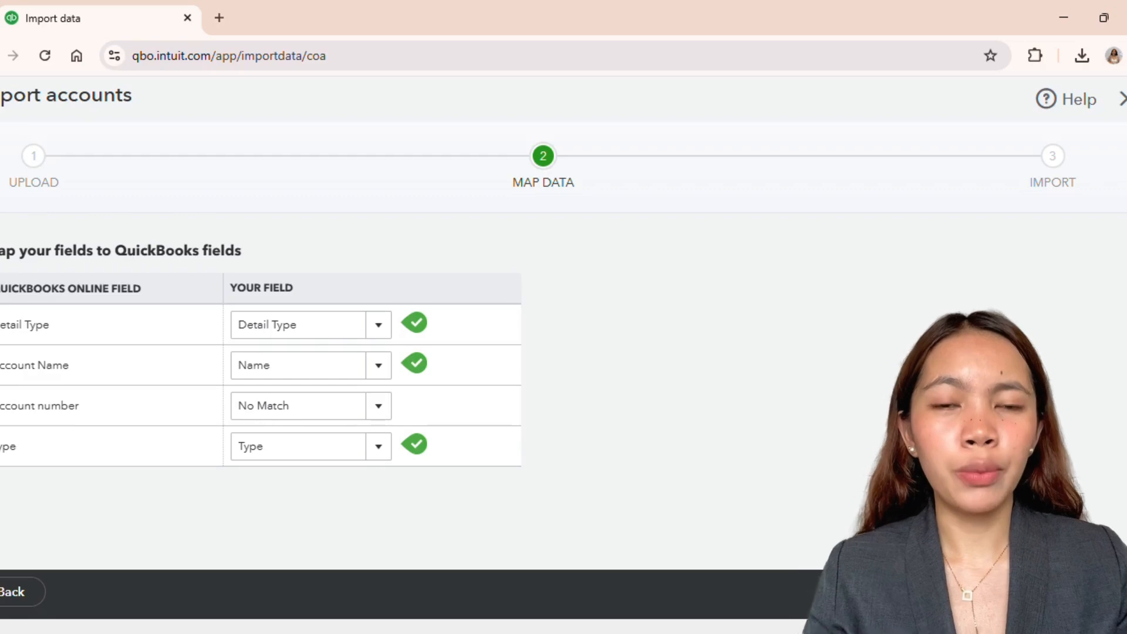
left_click(1078, 592)
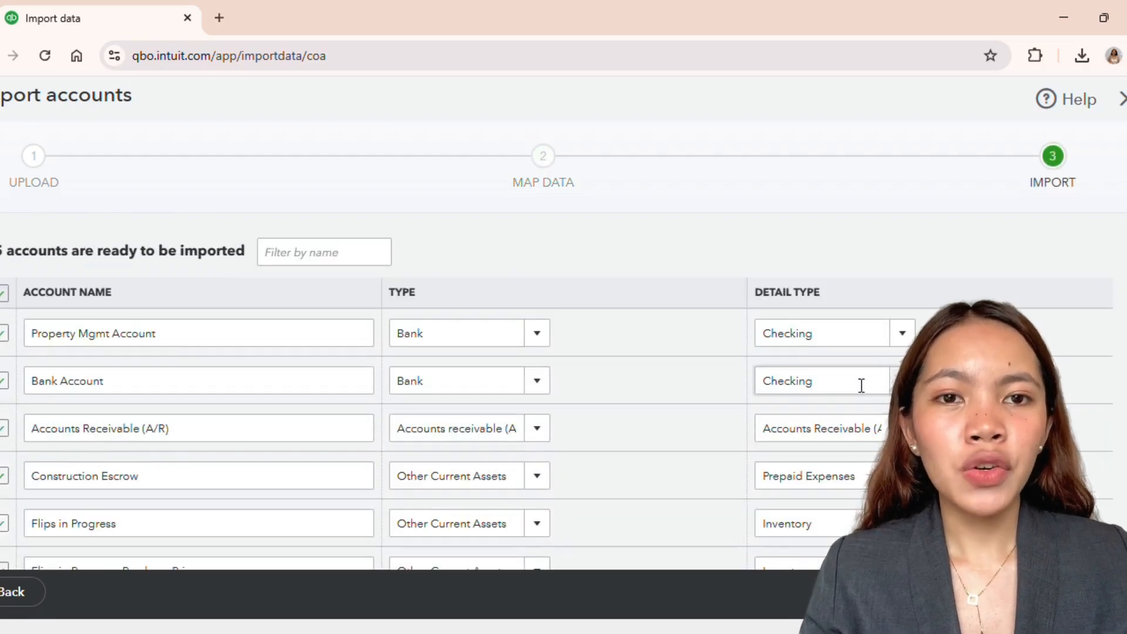
Step: Review the accounts listed for import with their types and detail types, and the highlighted accounts not imported
scroll(557, 388, "down", 10)
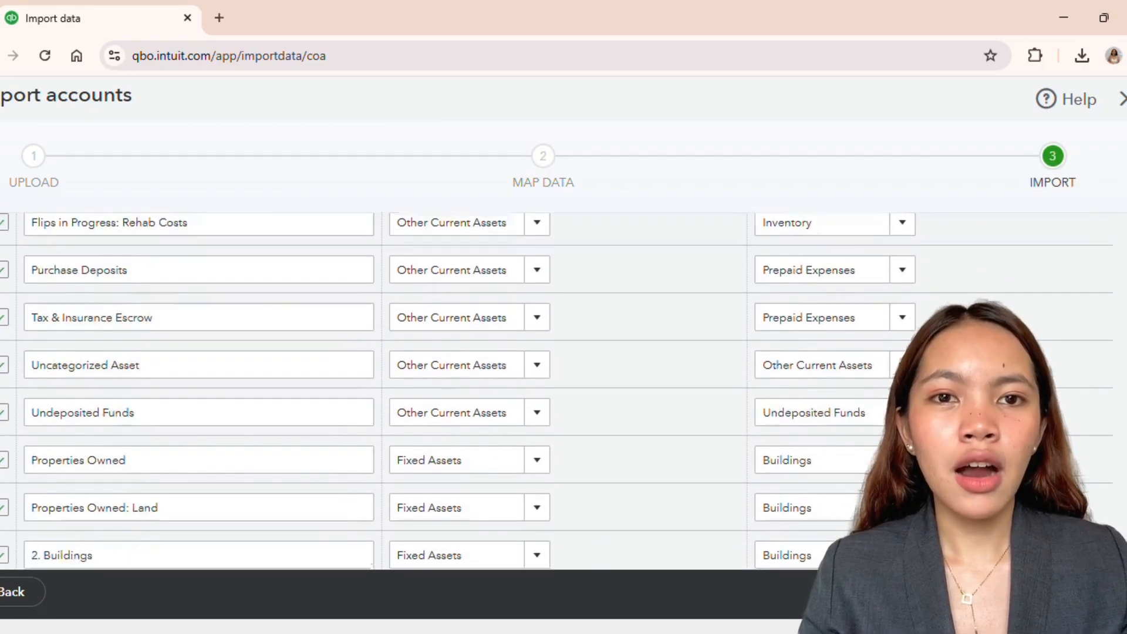
scroll(557, 388, "down", 9)
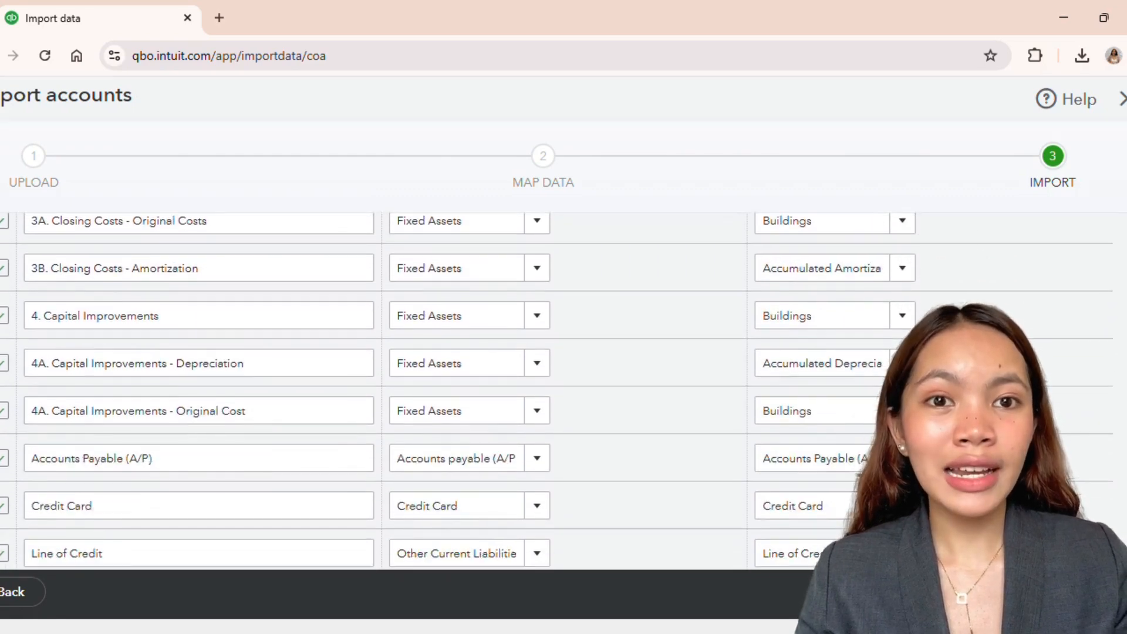
scroll(557, 387, "down", 10)
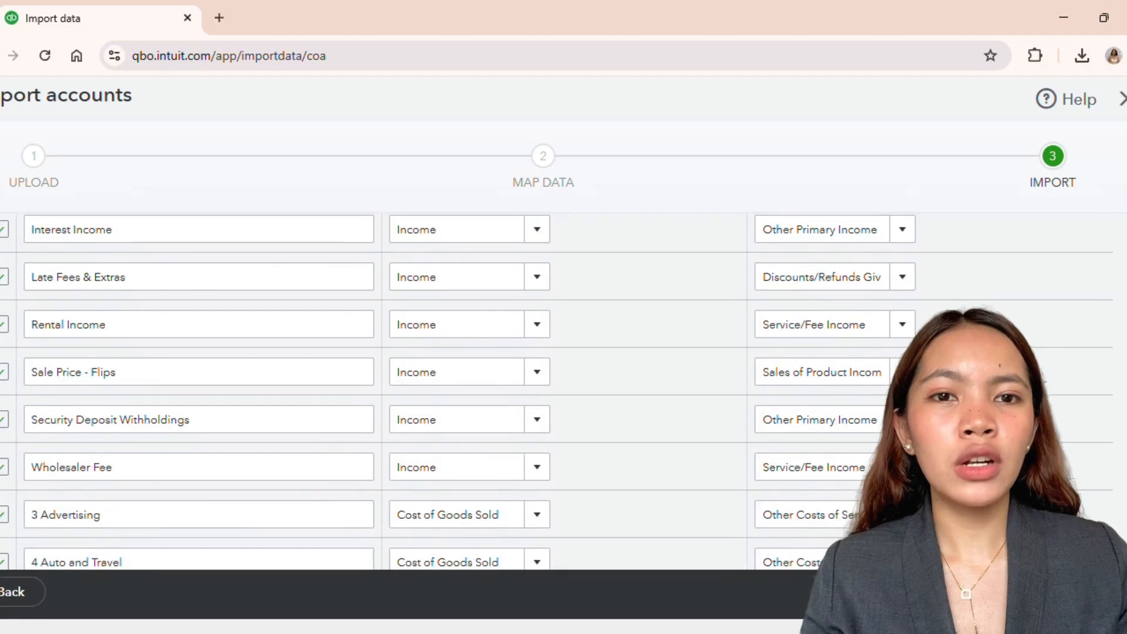
scroll(557, 388, "down", 10)
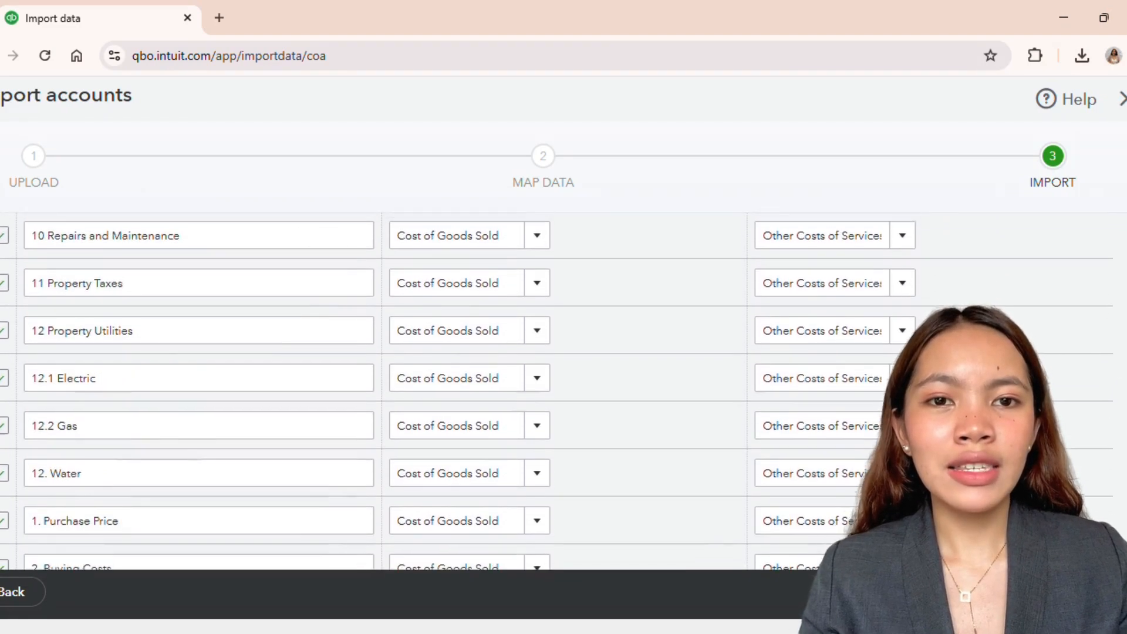
scroll(558, 387, "down", 10)
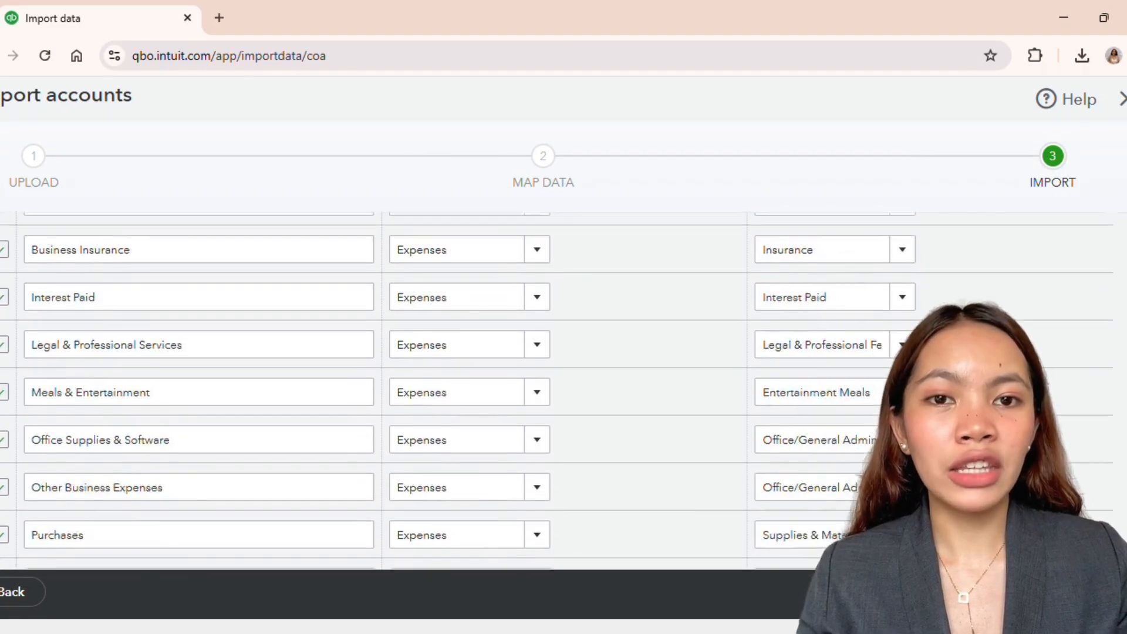
scroll(558, 387, "down", 3)
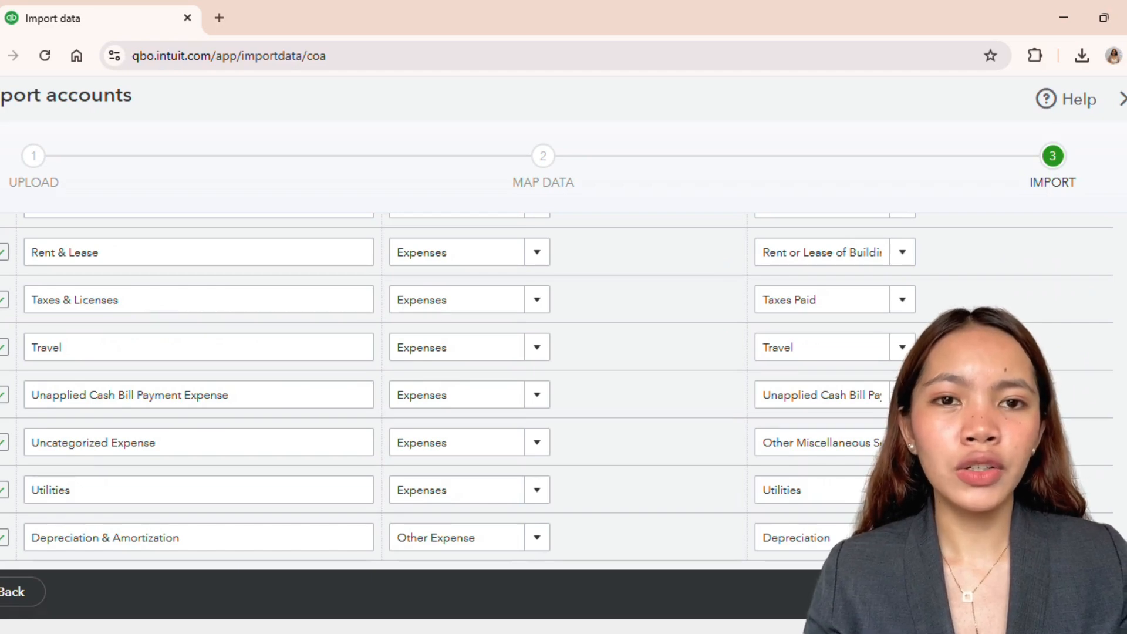
scroll(557, 388, "up", 1)
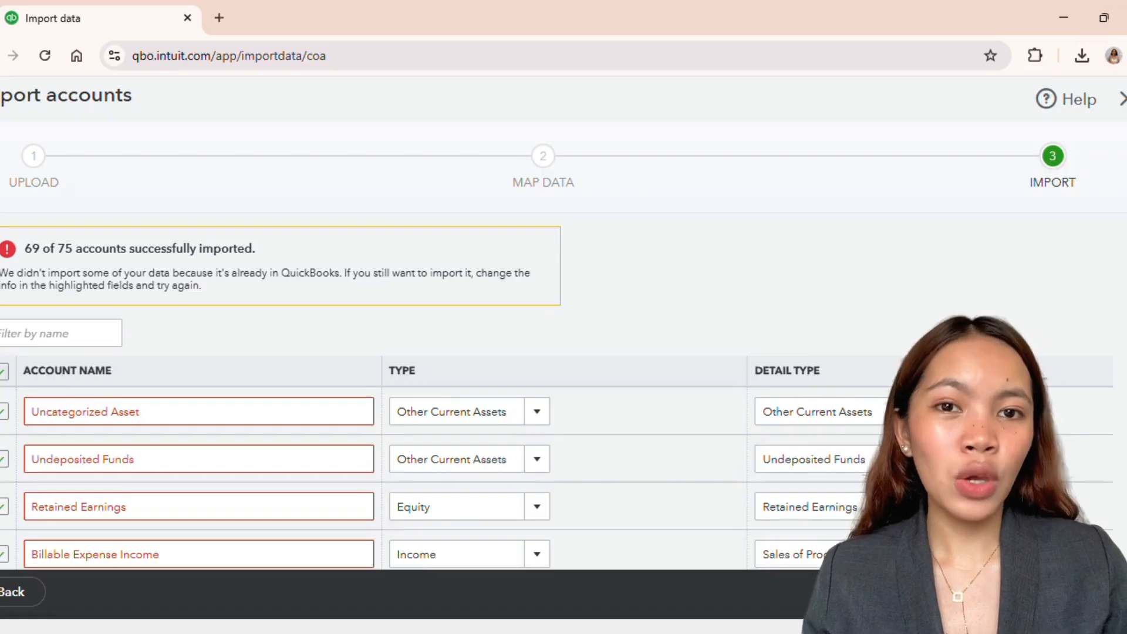
scroll(478, 332, "down", 2)
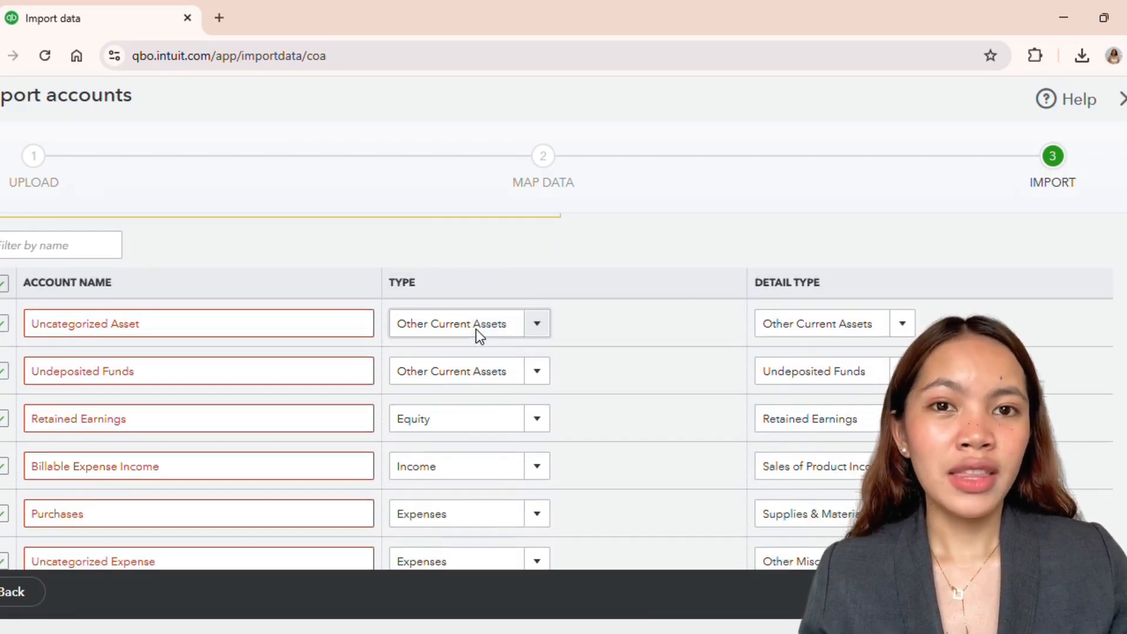
scroll(176, 382, "up", 2)
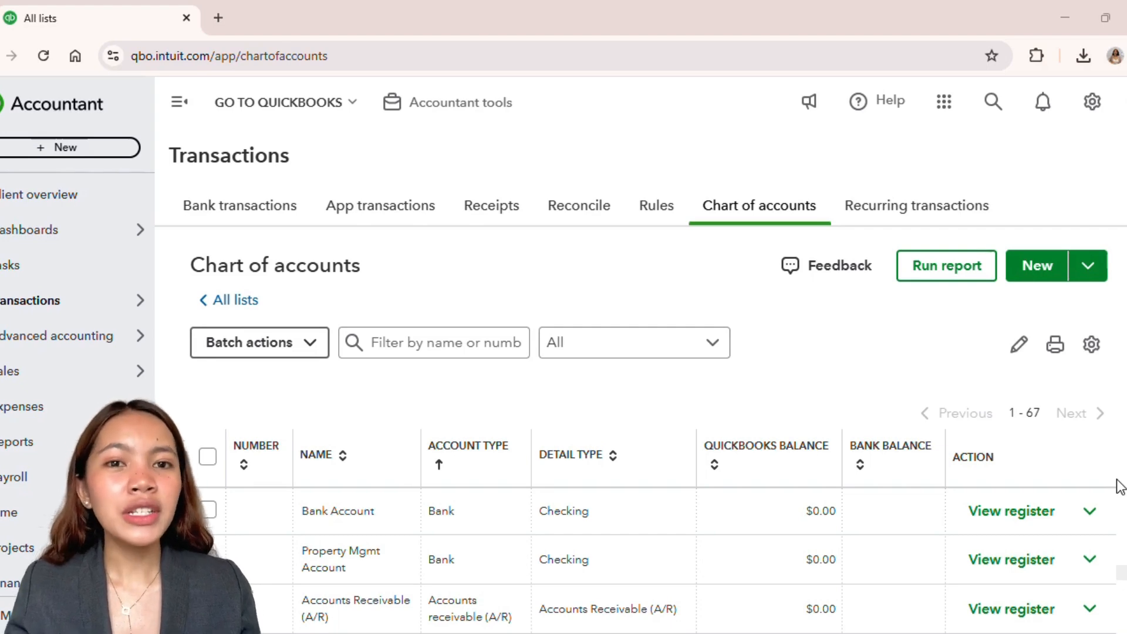
Step: Create a new account named Electric with type Cost of Goods Sold and detail type Other Costs of Services - COS
left_click(1034, 267)
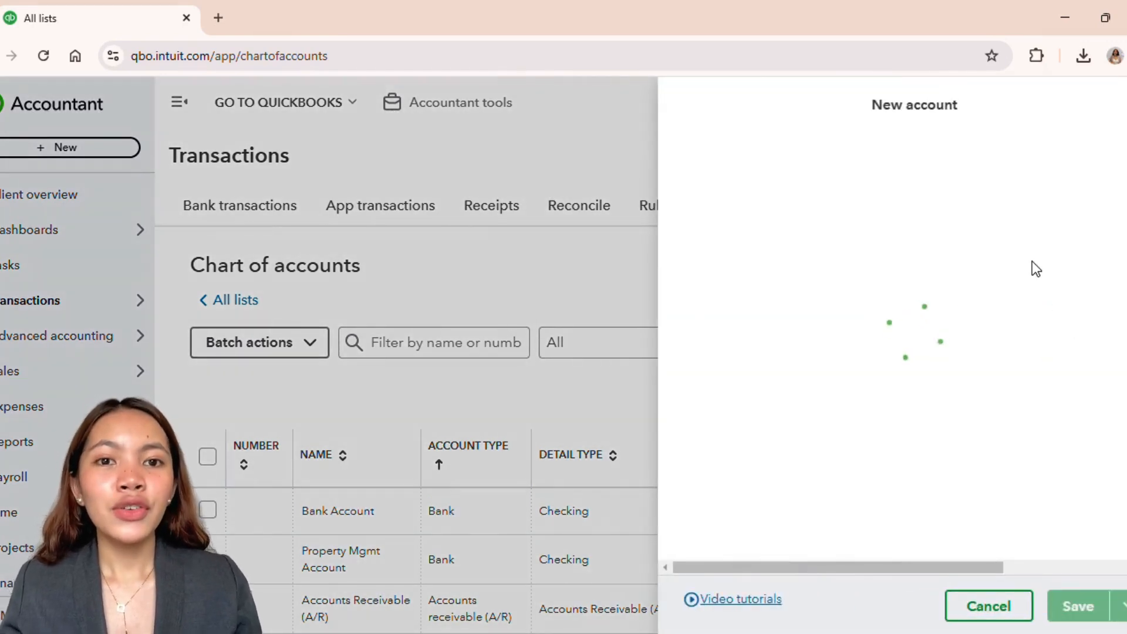
left_click(760, 171)
type("Electric")
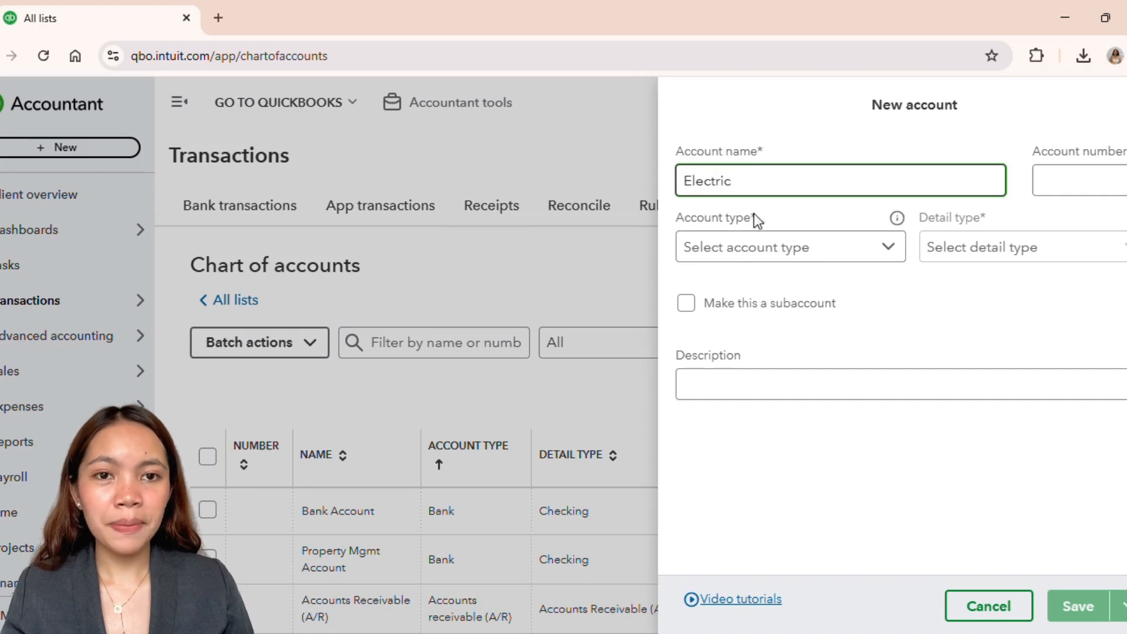
left_click(746, 250)
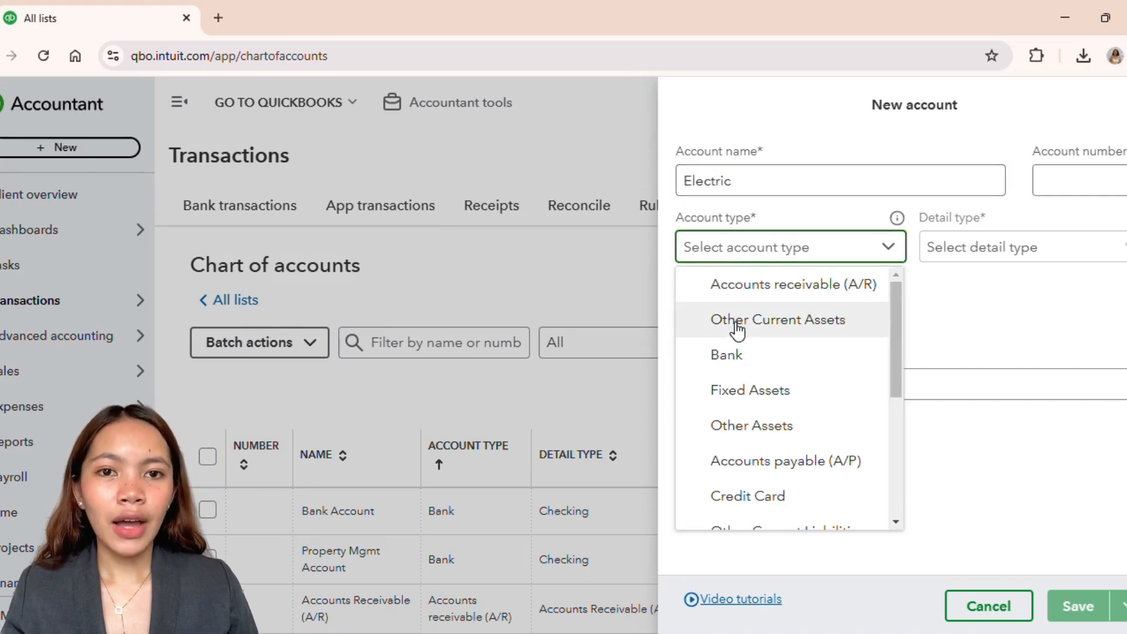
scroll(780, 397, "down", 3)
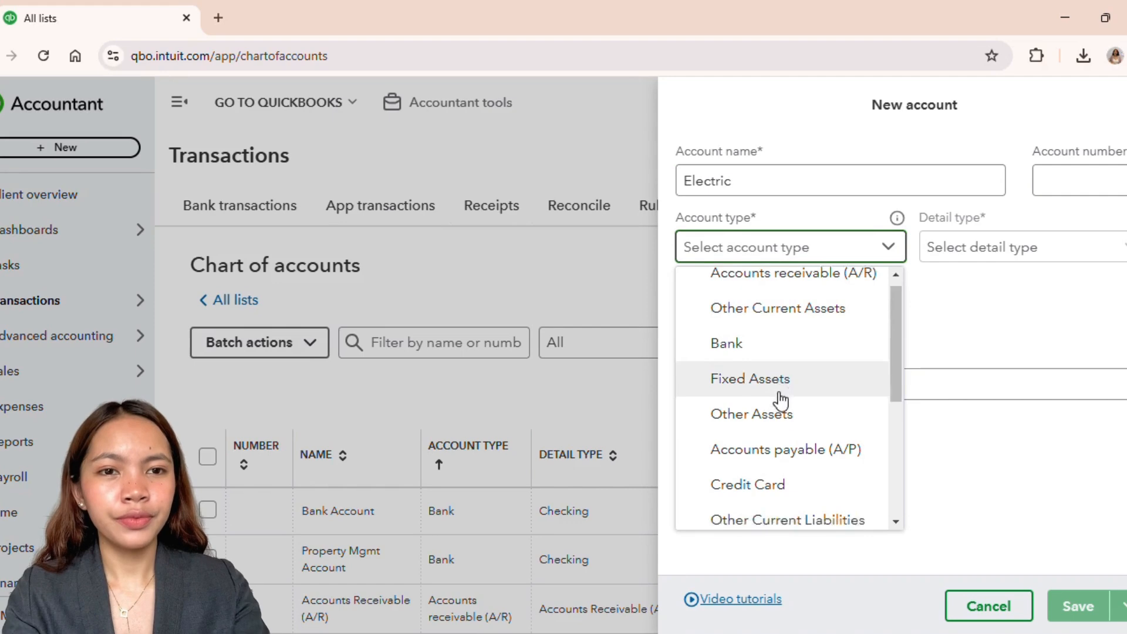
scroll(776, 405, "down", 2)
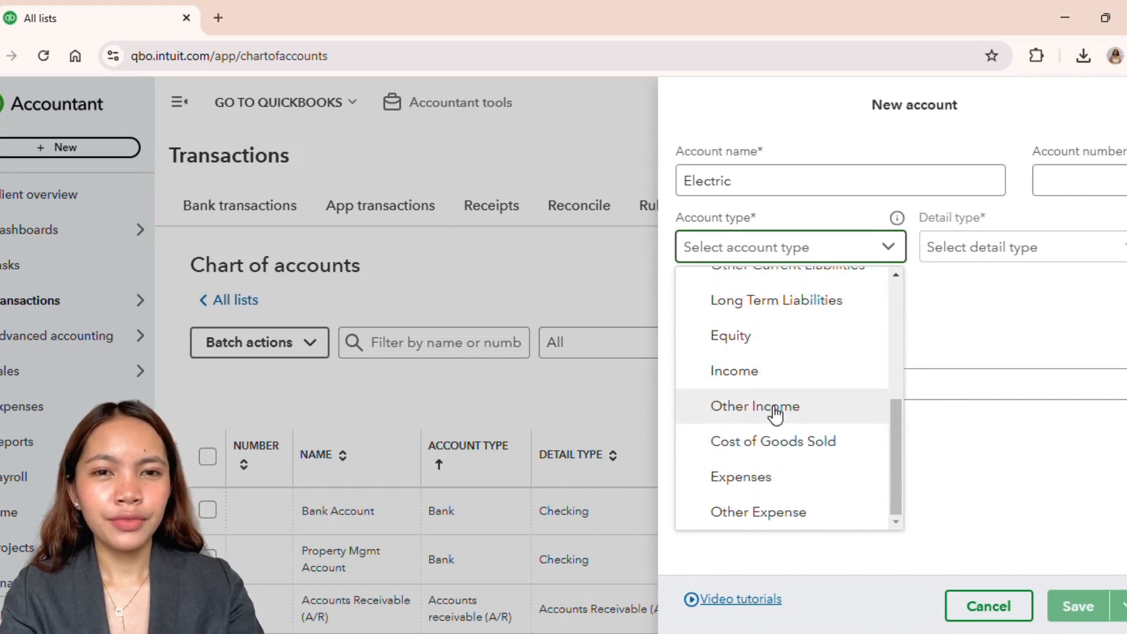
left_click(765, 450)
left_click(984, 258)
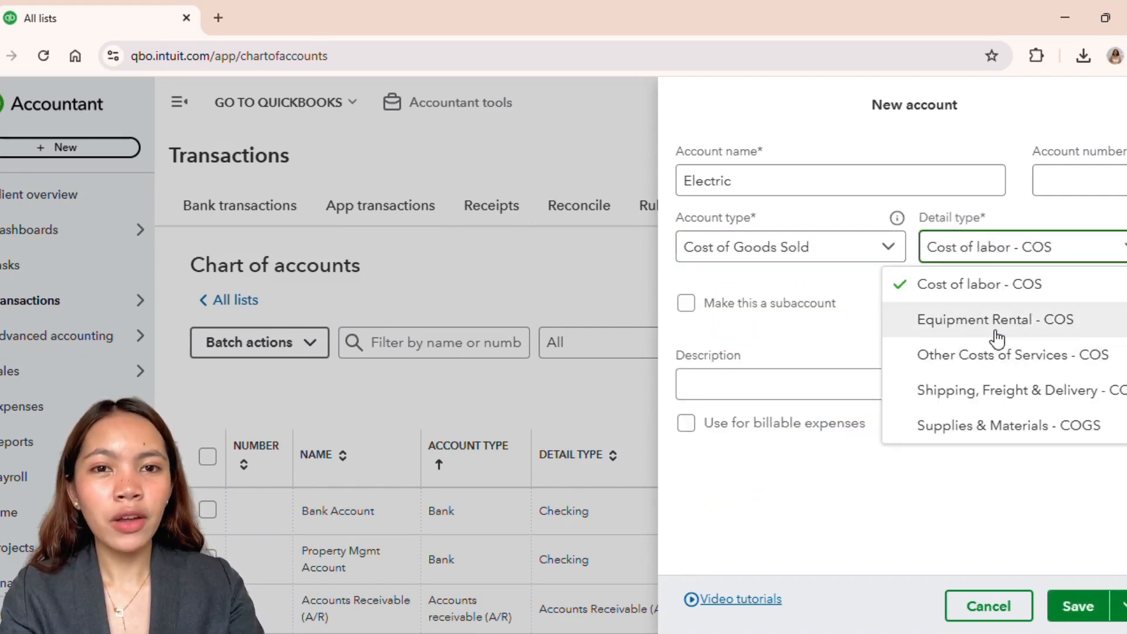
left_click(995, 355)
Step: Make Electric a subaccount of Property Utilities and save it, opening a fresh new-account form
left_click(730, 307)
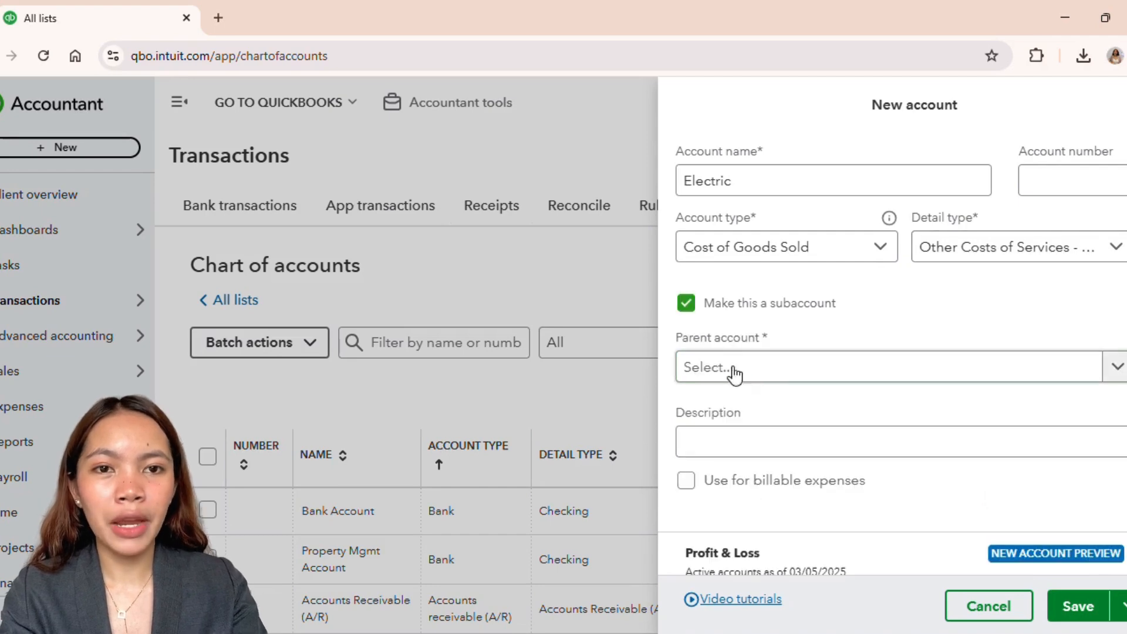
type("proep")
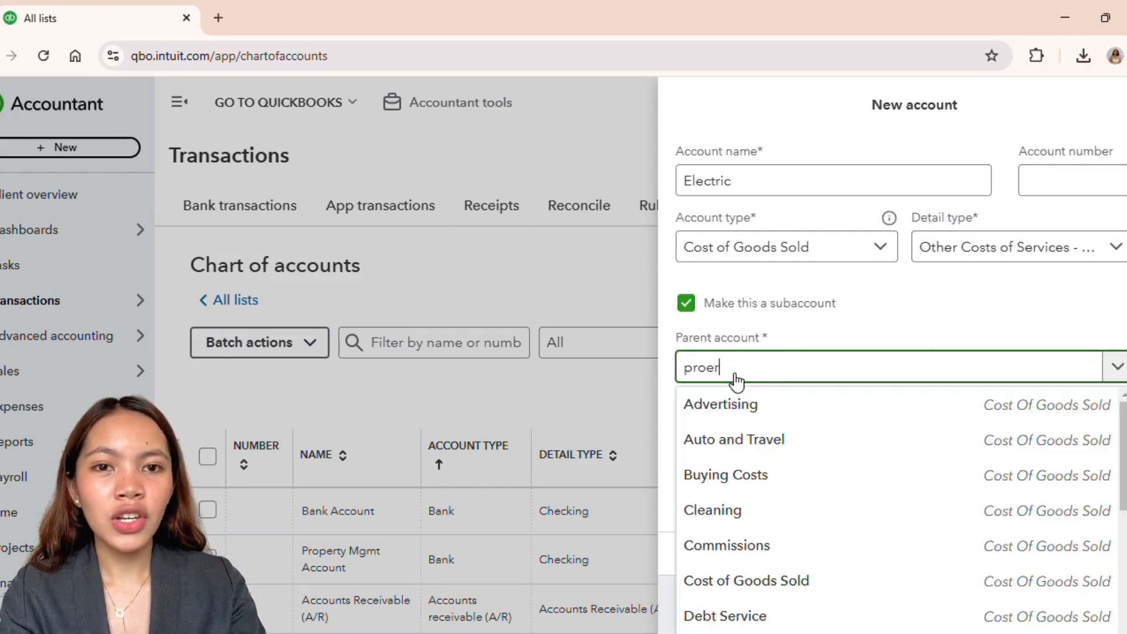
key("BackSpace")
type("e")
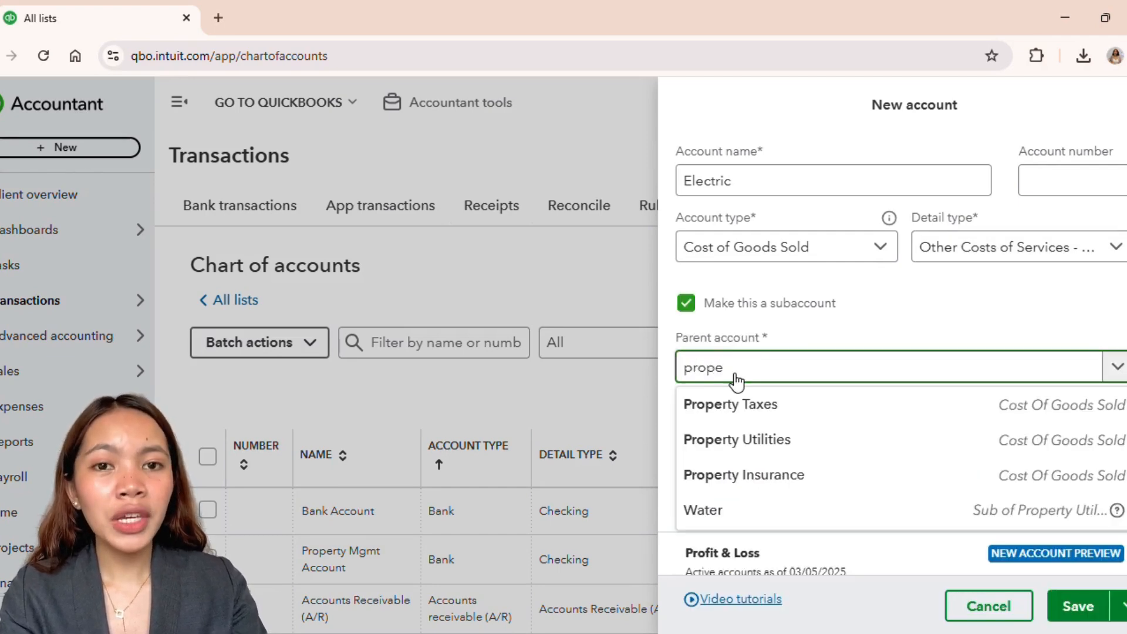
left_click(774, 433)
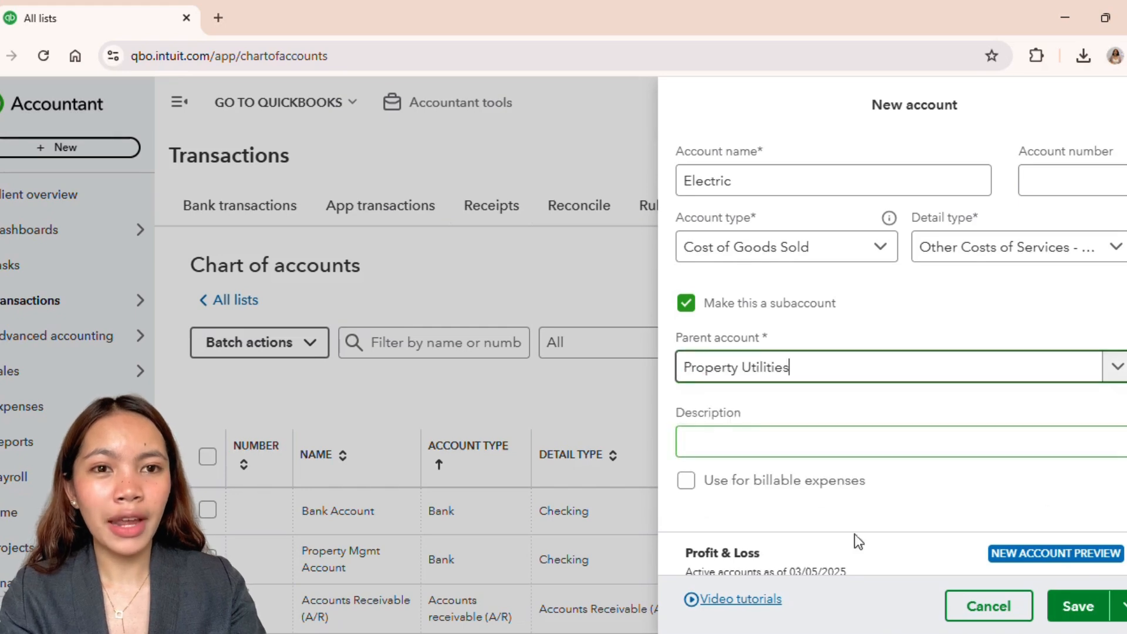
left_click(1119, 572)
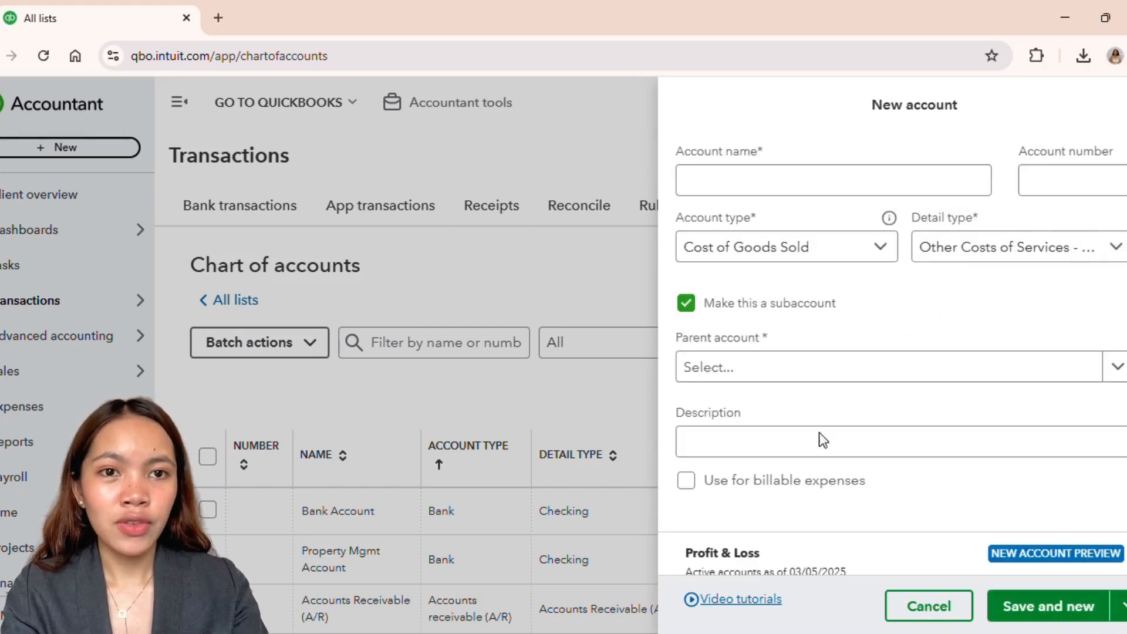
Step: Name the next account Gas, keep Cost of Goods Sold type, and search for Property Utilities as its parent account
left_click(736, 182)
type("Gas")
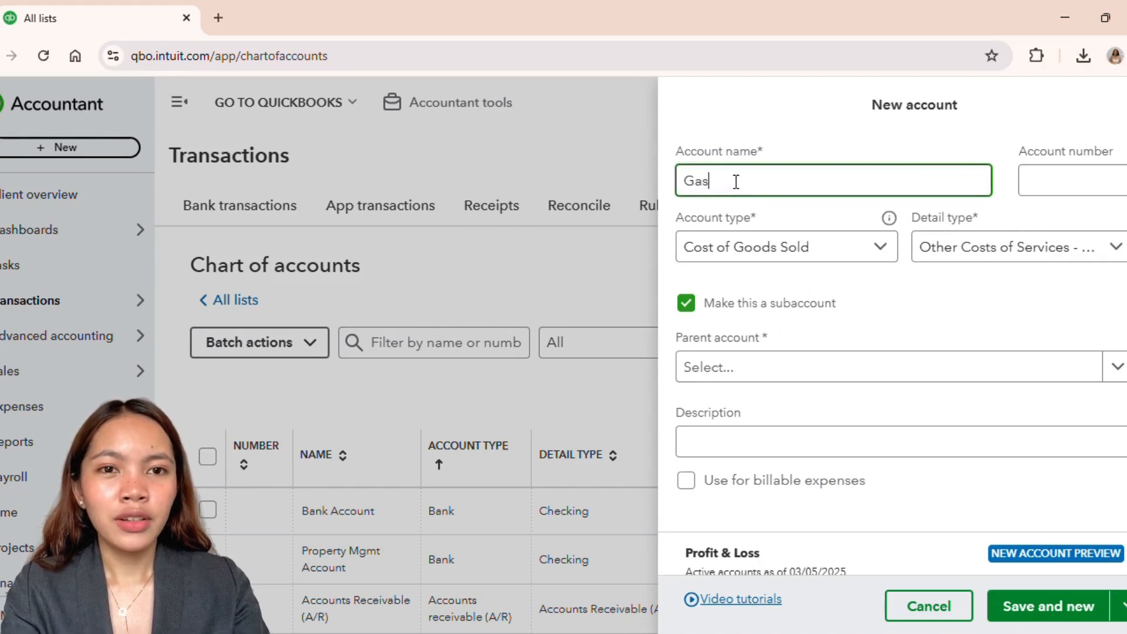
left_click(752, 246)
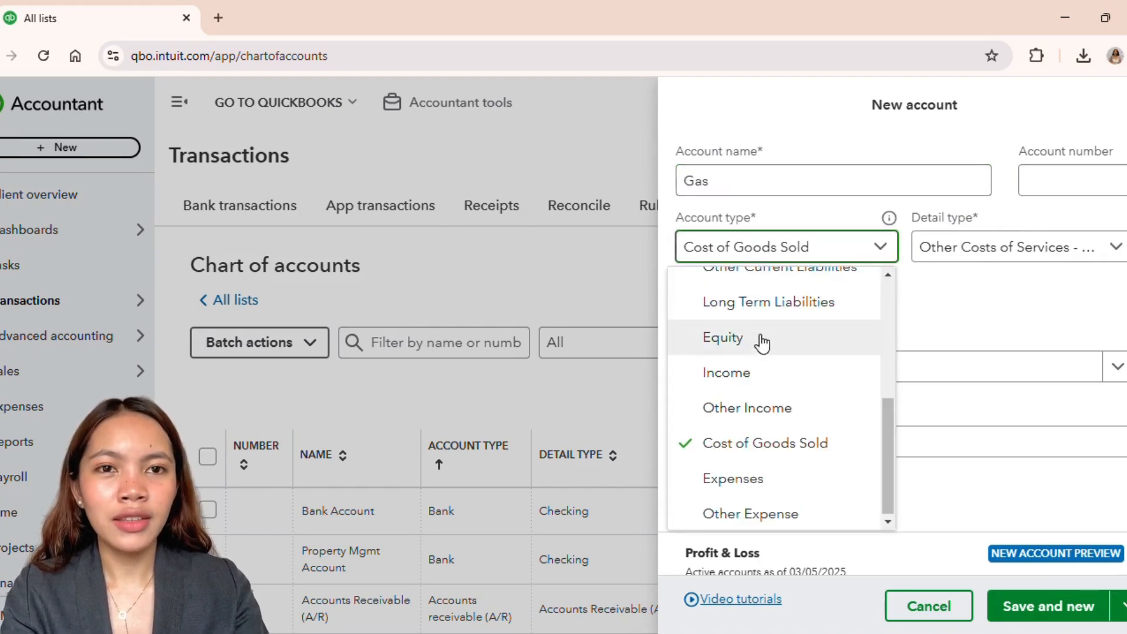
left_click(960, 317)
left_click(787, 379)
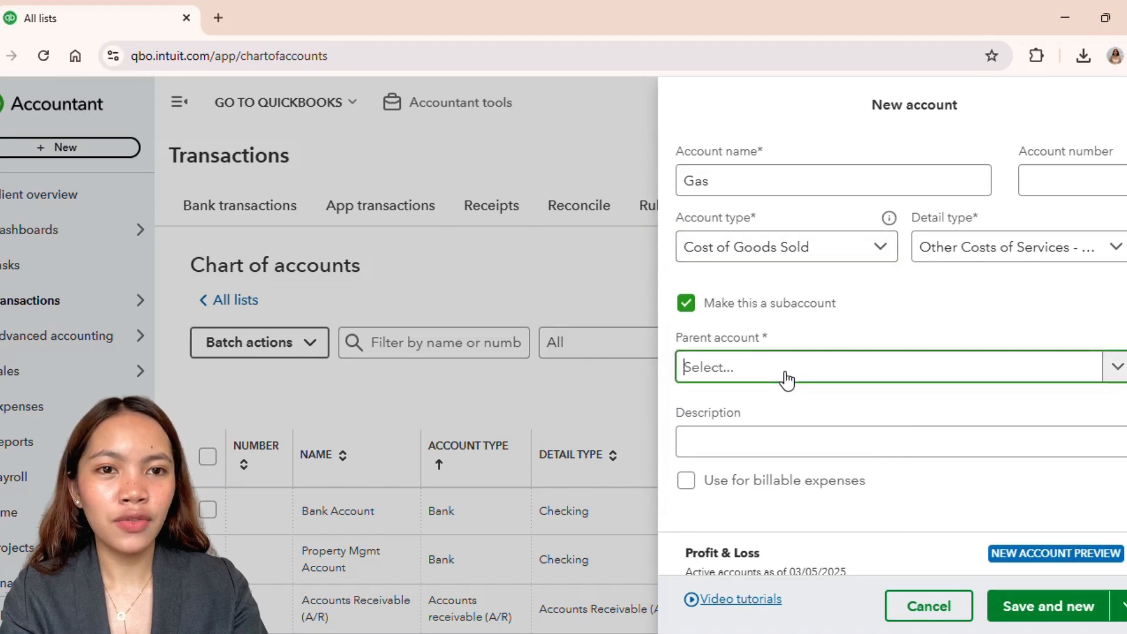
type("propert")
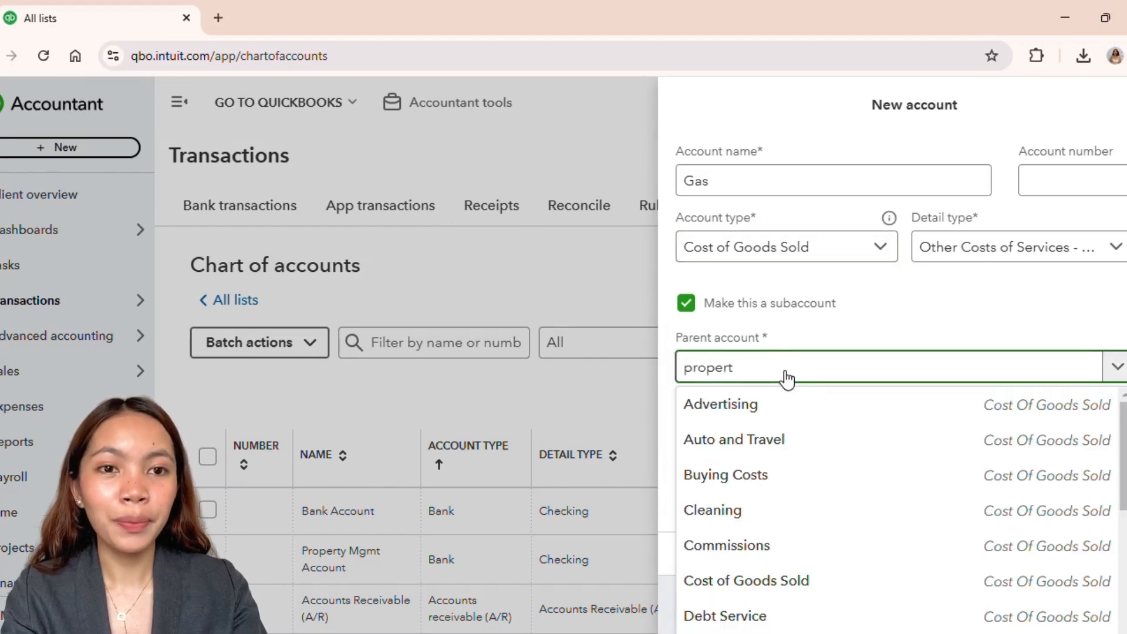
type("y")
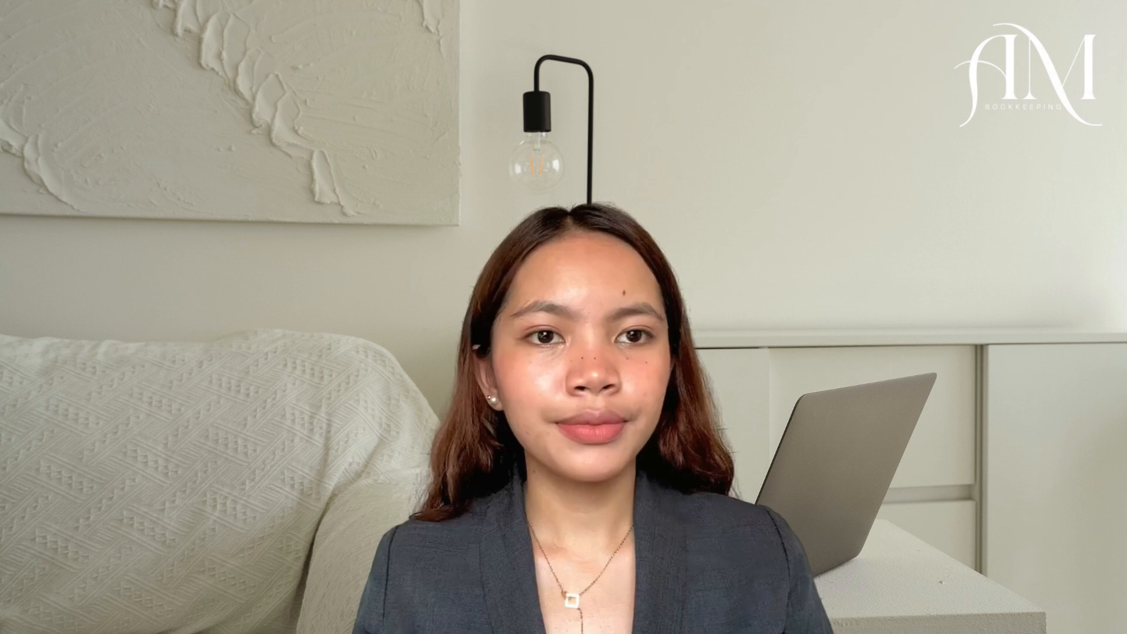
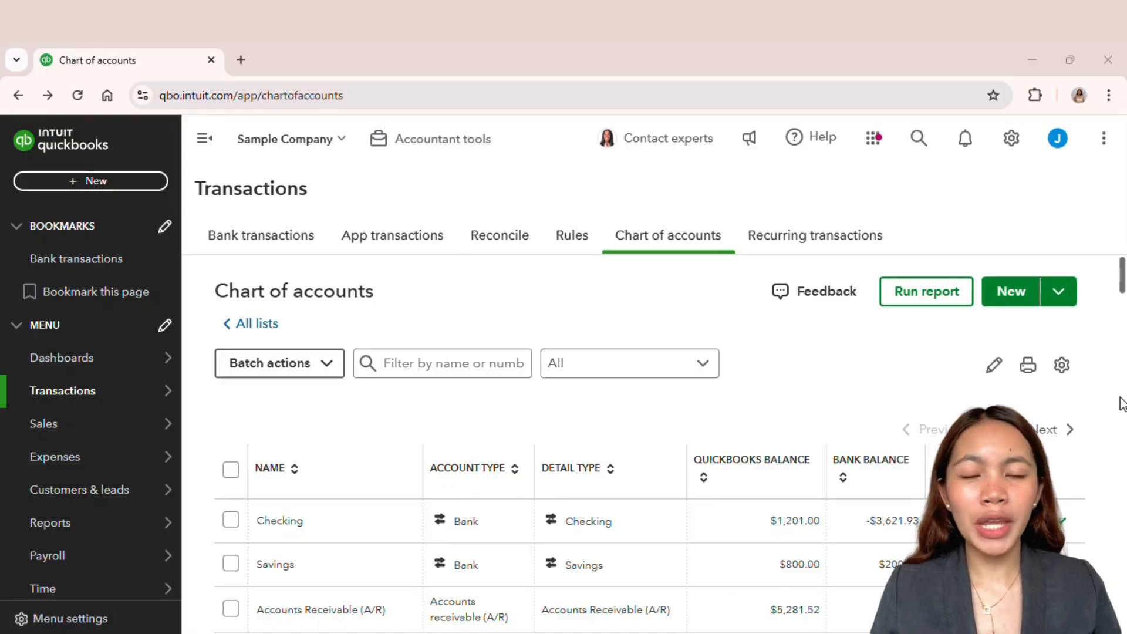
Step: Check the class tracking setting in the company's advanced account settings
left_click(1007, 144)
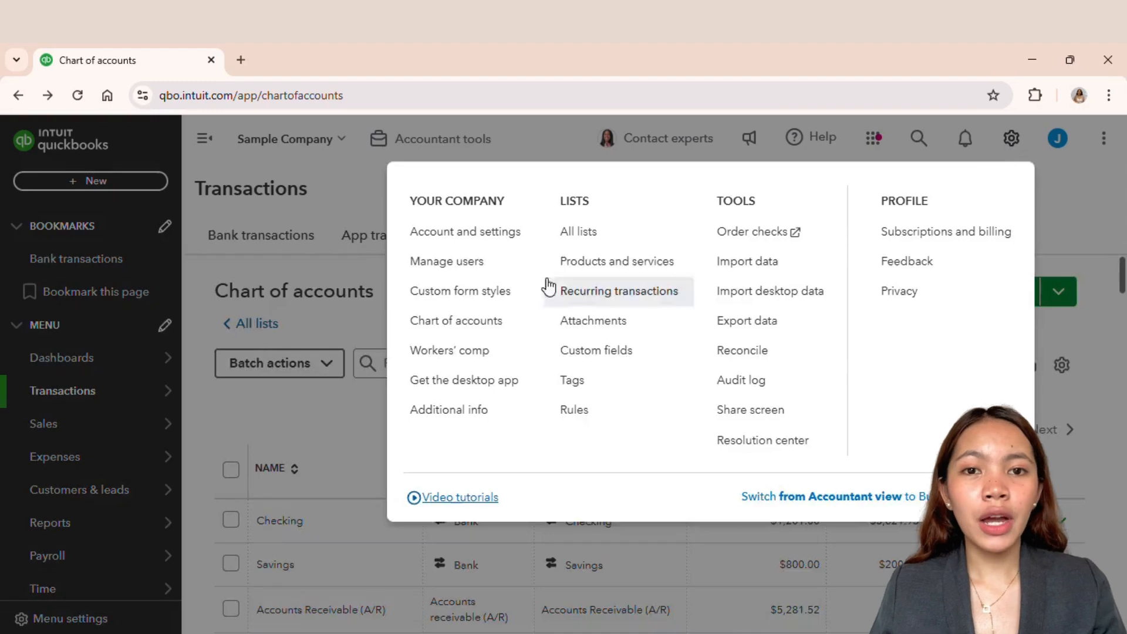
left_click(465, 235)
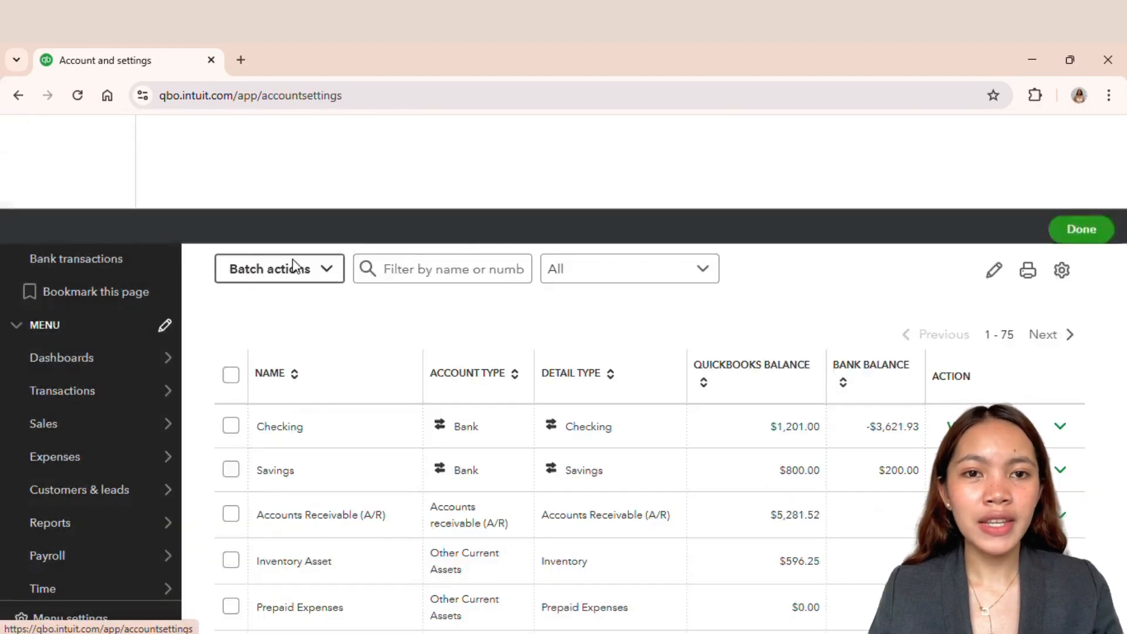
left_click(55, 398)
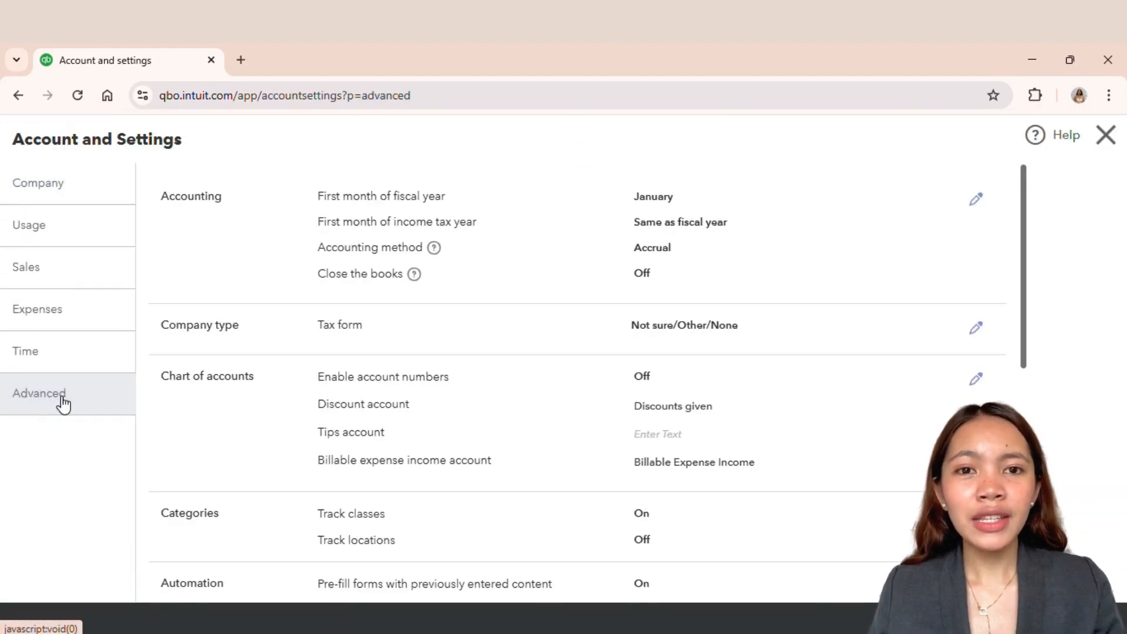
scroll(652, 467, "down", 1)
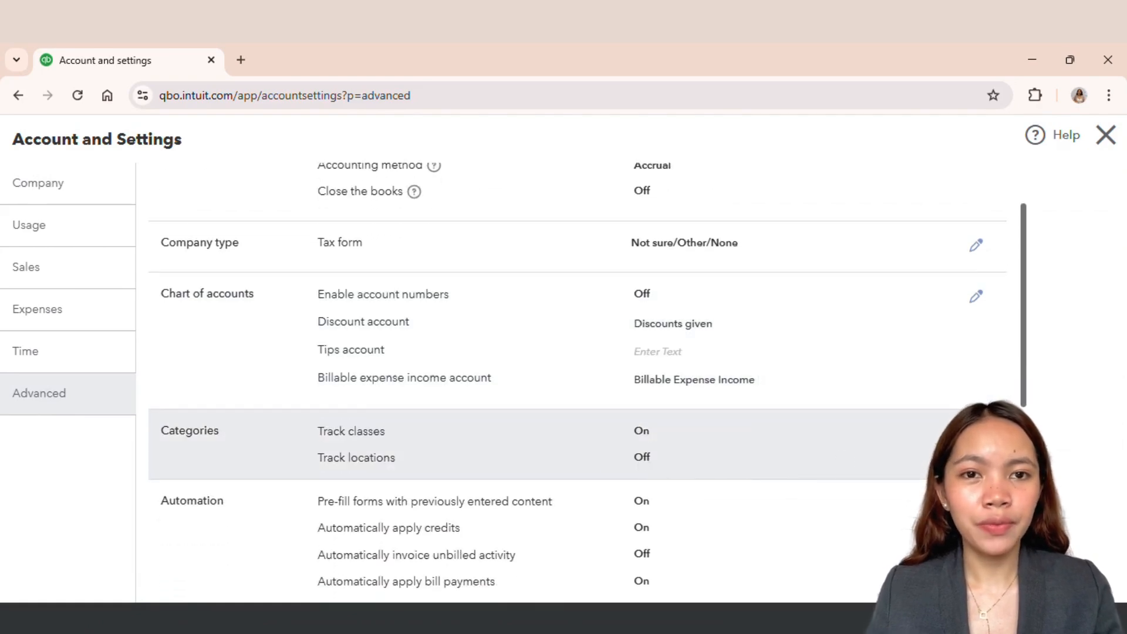
left_click(976, 434)
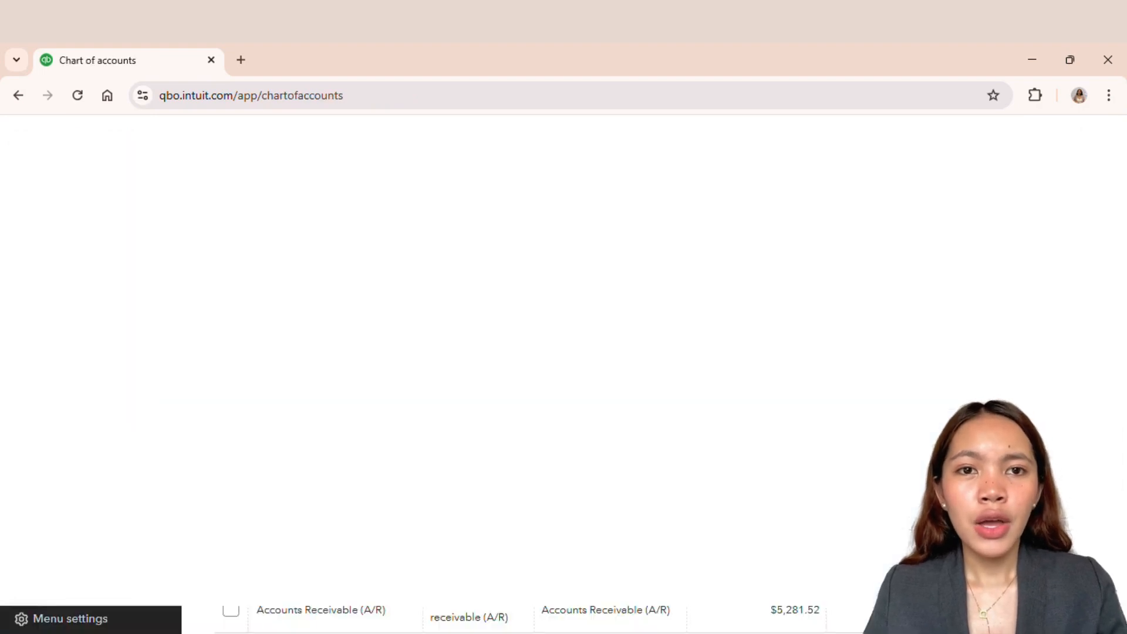
Step: Start a new journal entry dated 12/31/2017 with journal number 1
left_click(100, 184)
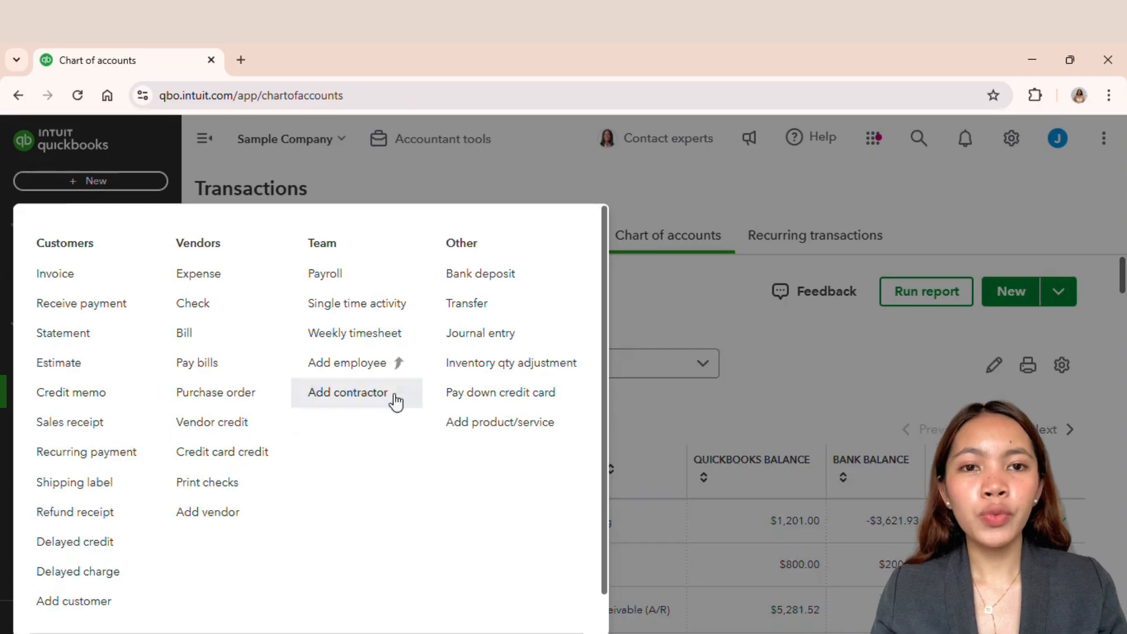
left_click(503, 332)
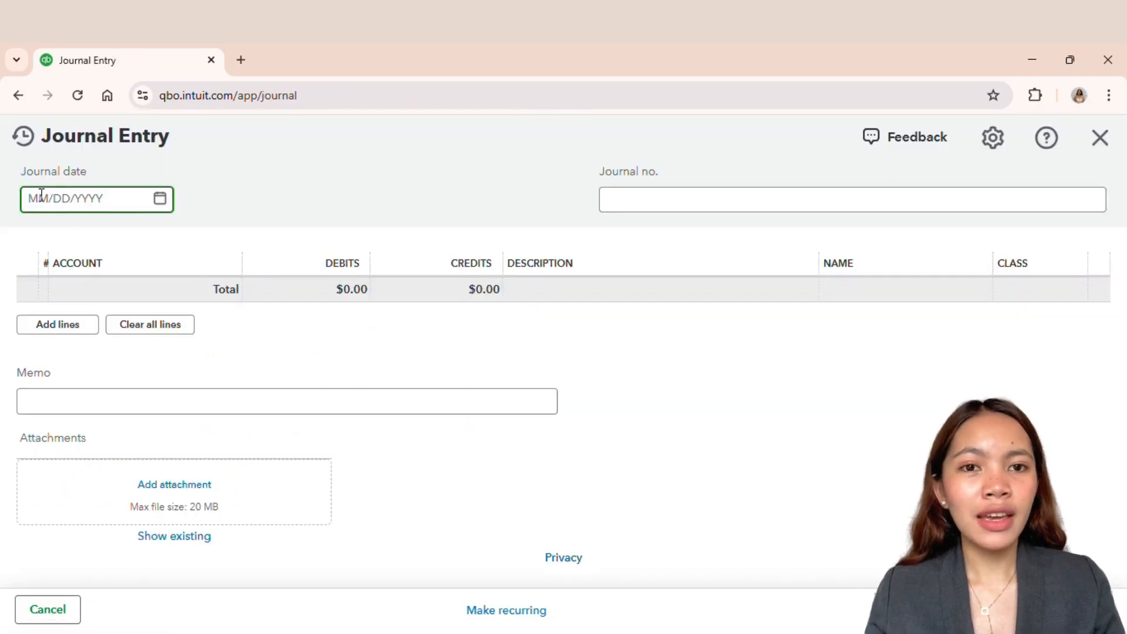
triple_click(128, 193)
type("12/31/2017")
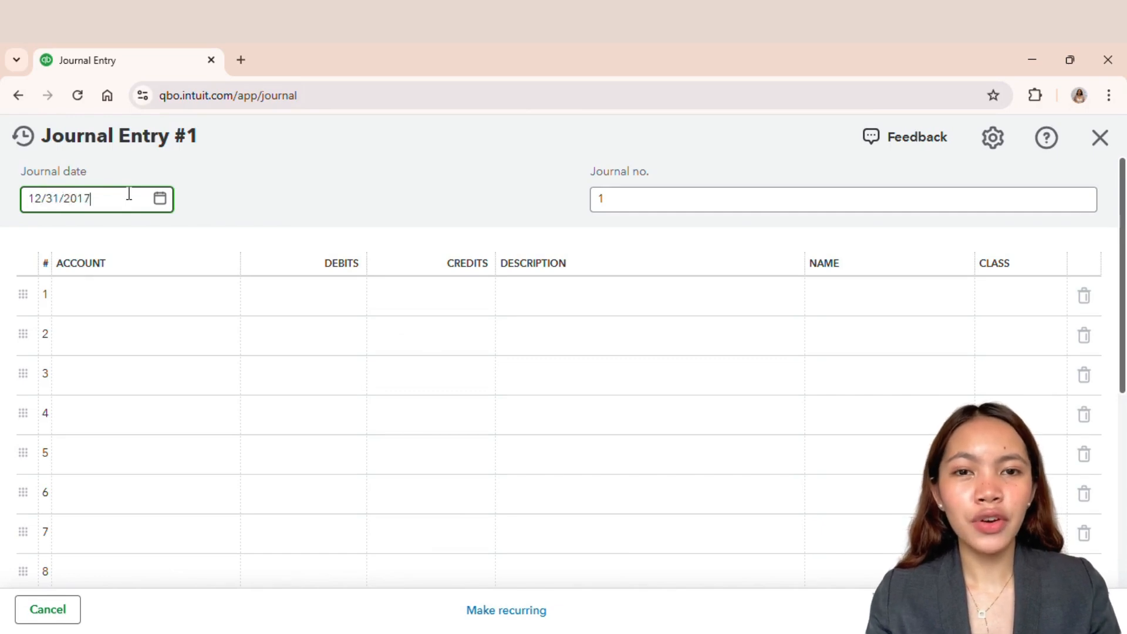
Step: Enter the Properties Owned accounts Land, Buildings and Closing Costs on the first three journal lines
left_click(164, 303)
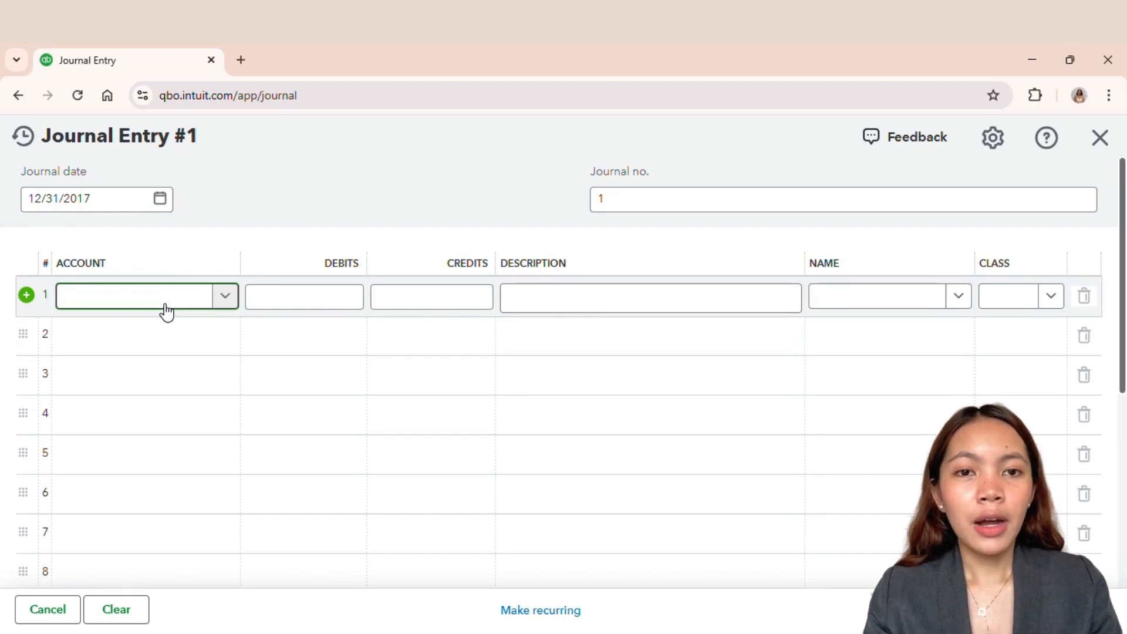
type("Land")
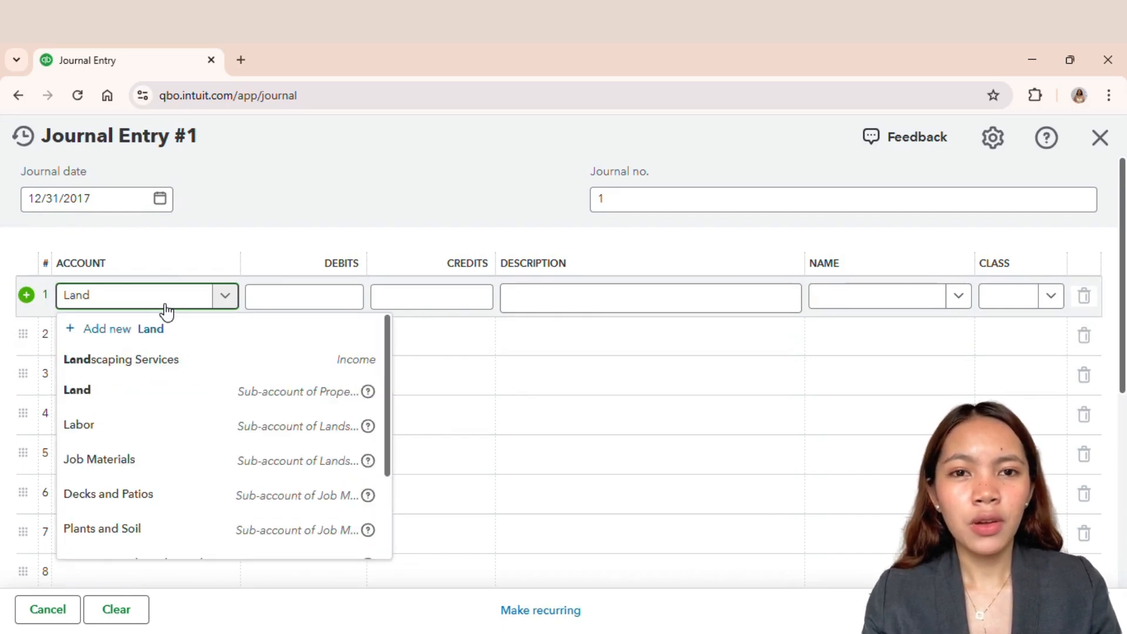
left_click(172, 392)
left_click(161, 342)
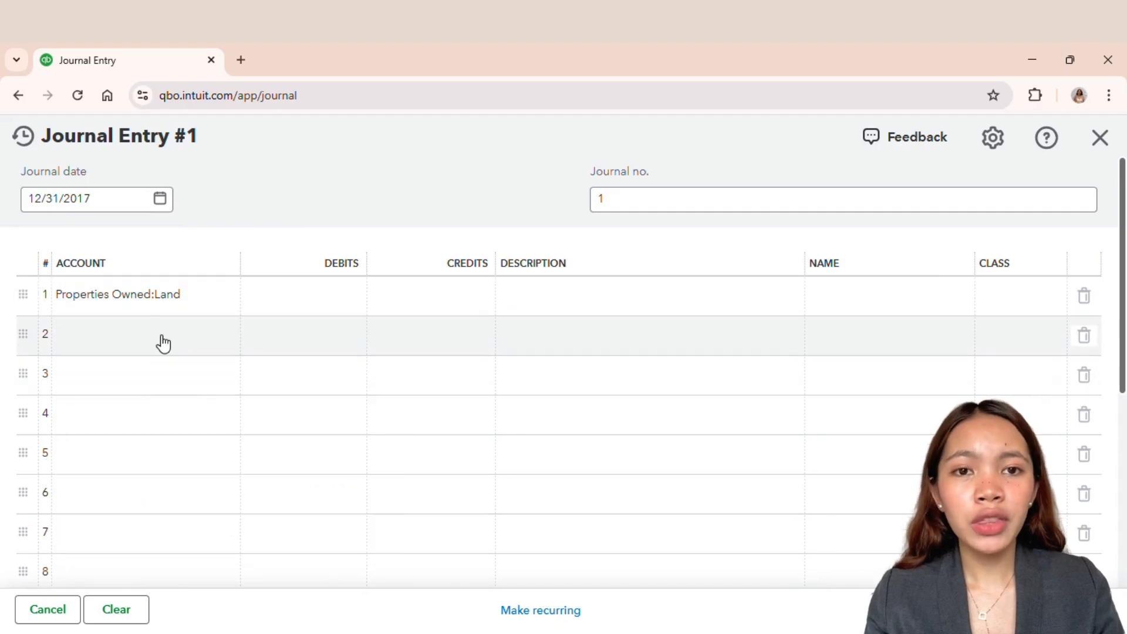
type("Building")
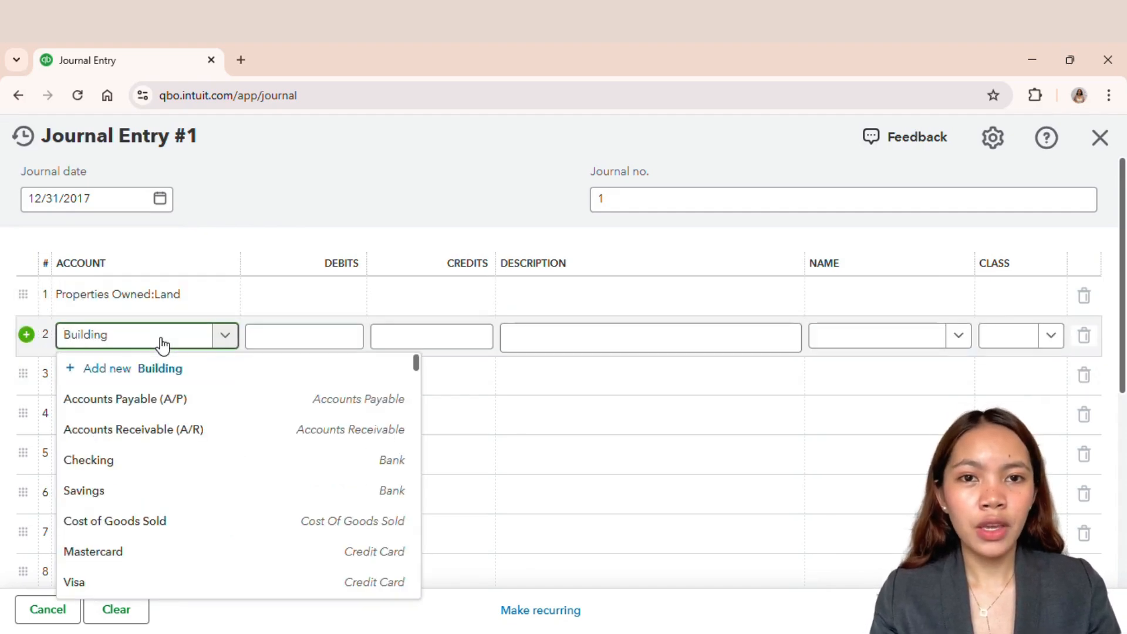
type("s")
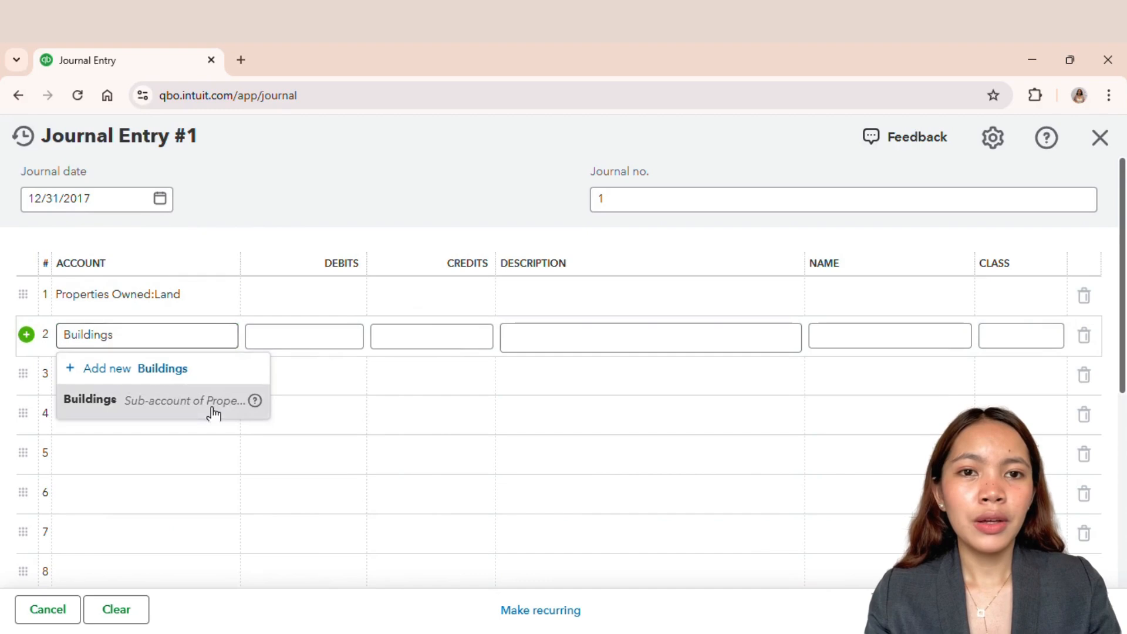
left_click(212, 406)
left_click(130, 382)
type("Closing")
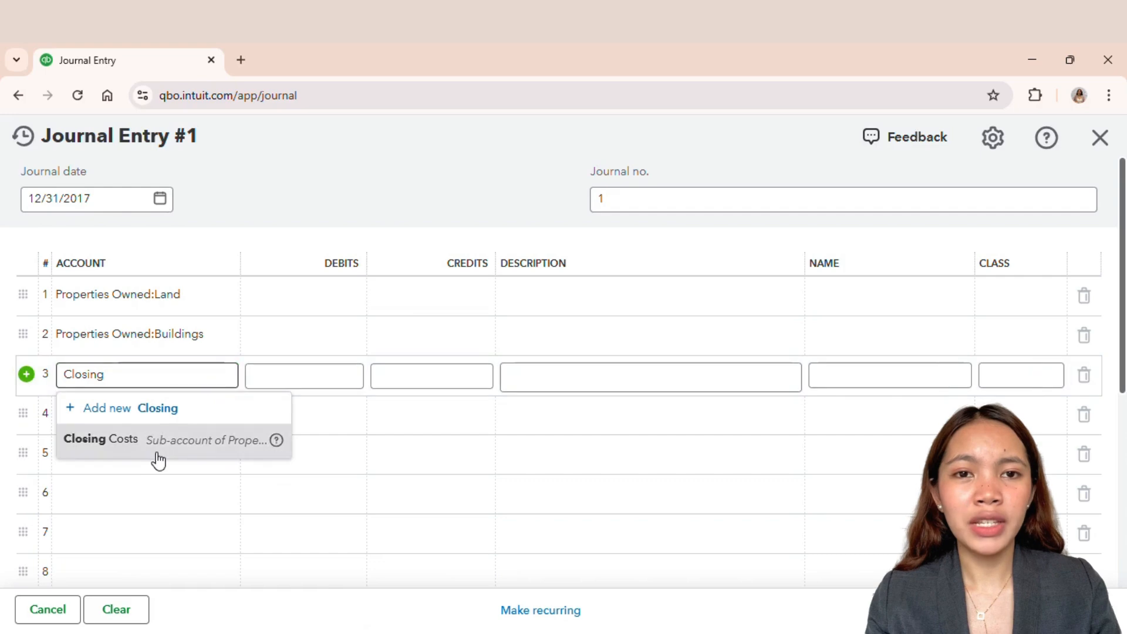
left_click(155, 450)
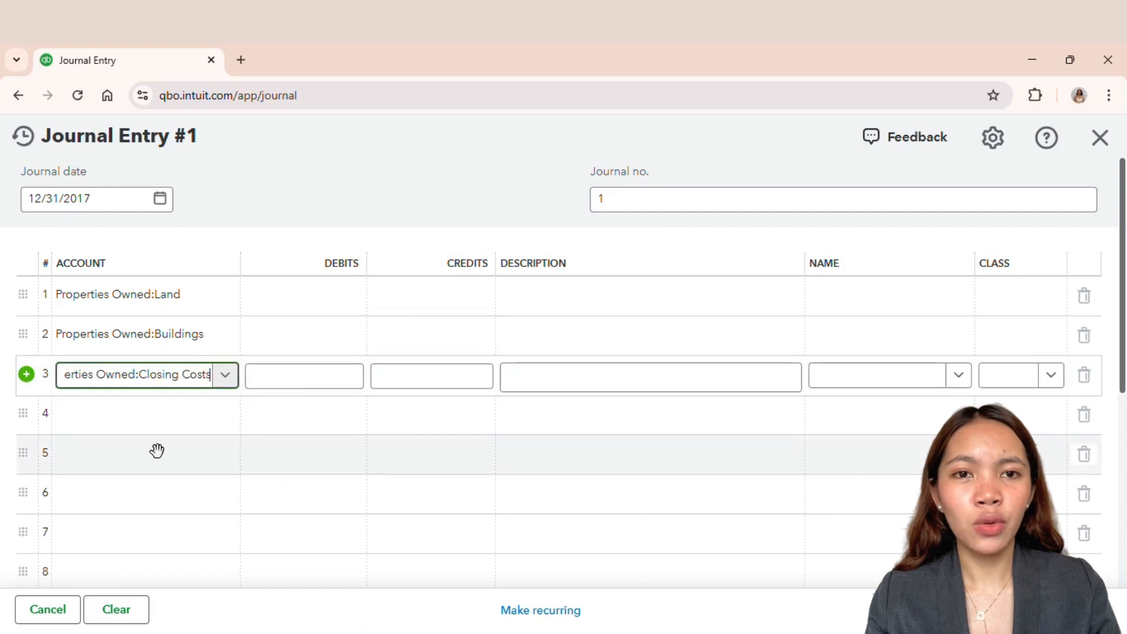
Step: Debit Land 80,000, Buildings 28,000 and Closing Costs 15,000 on those three lines
left_click(301, 292)
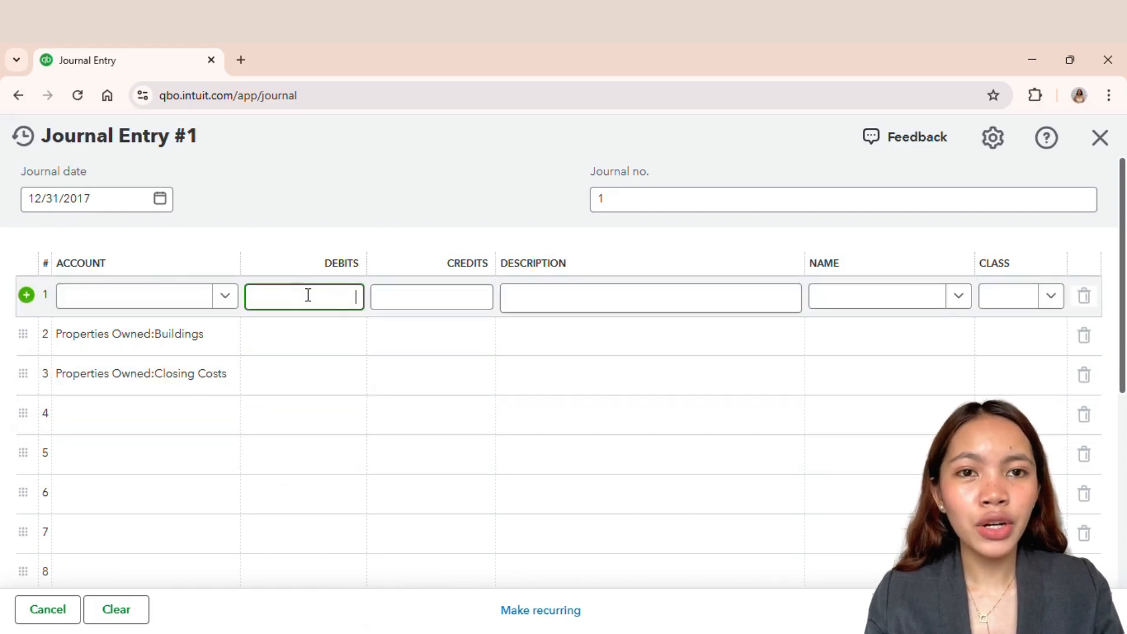
type("80000")
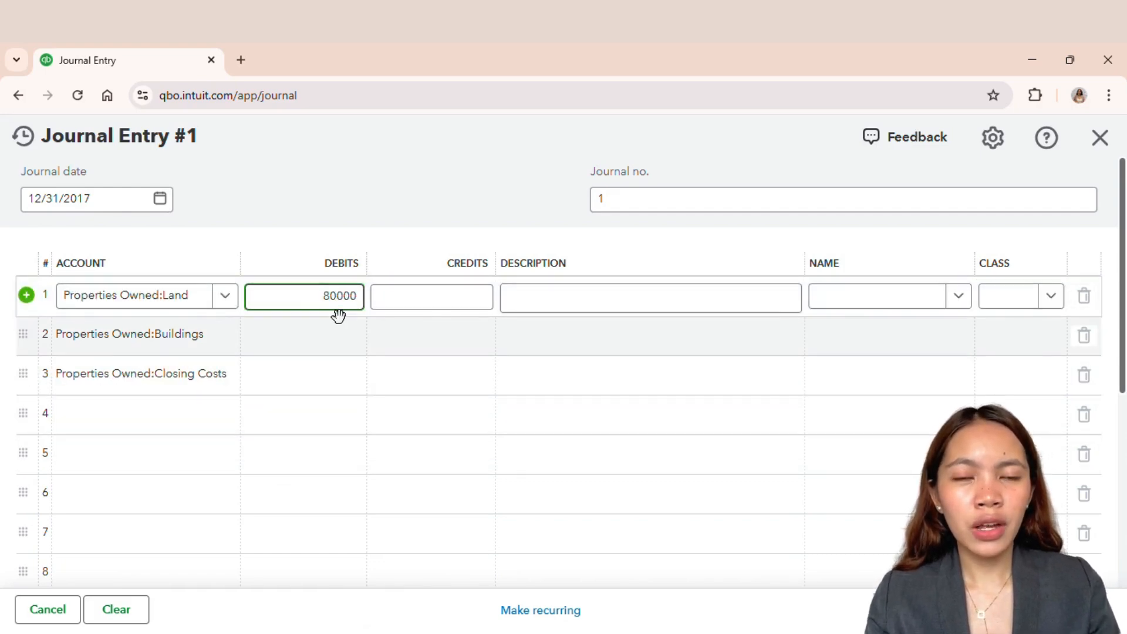
left_click(340, 320)
type("28,00")
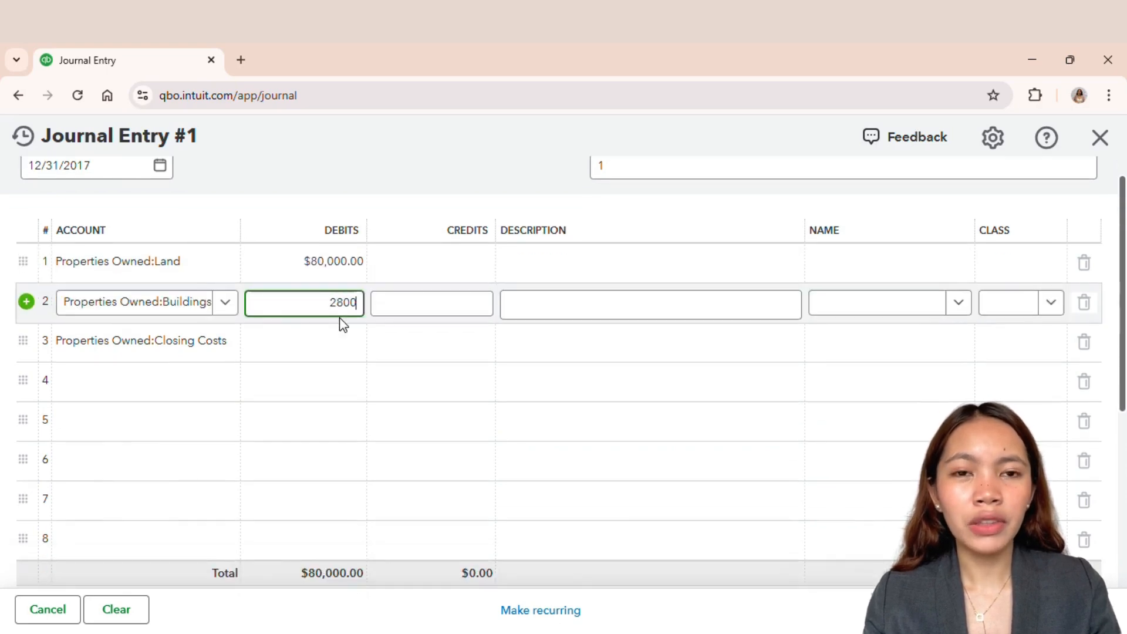
type("0")
left_click(344, 324)
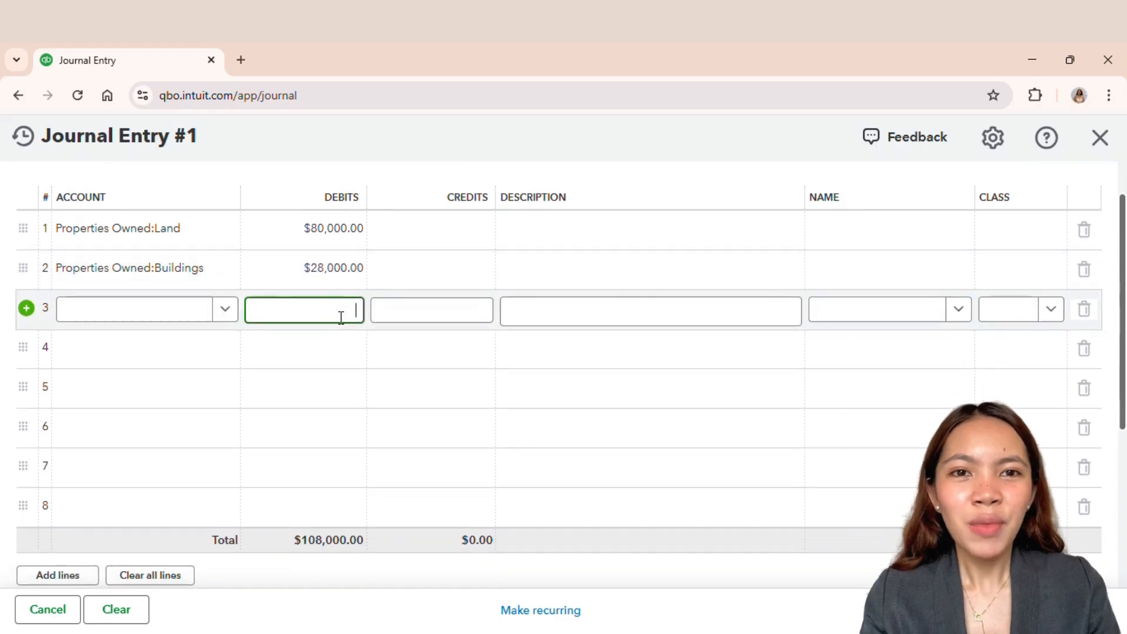
type("15000")
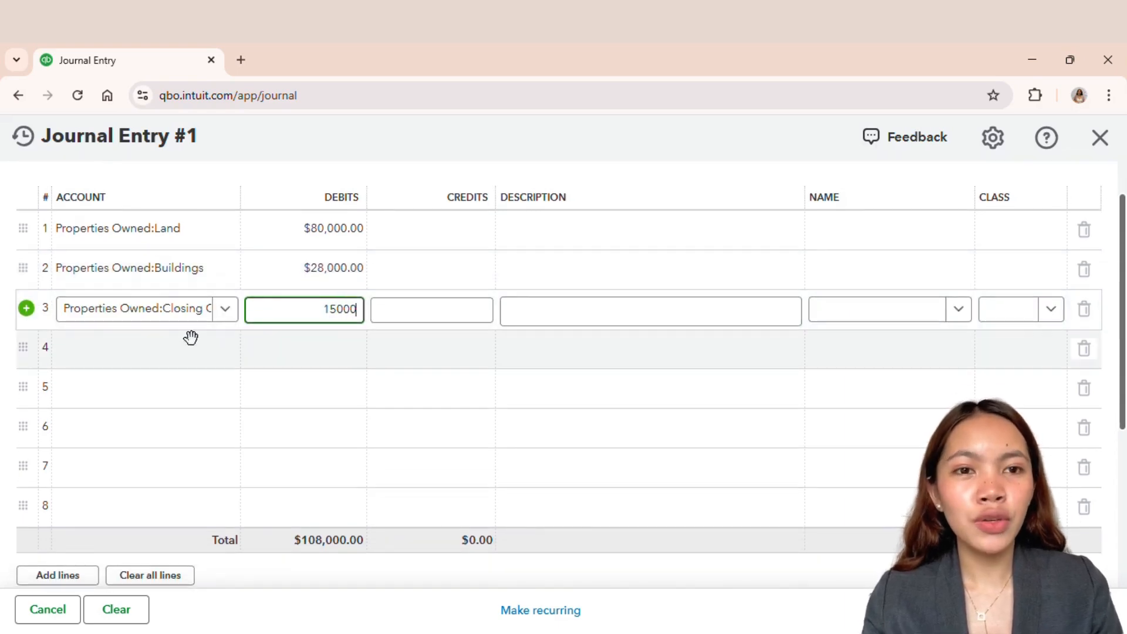
Step: Add Checking on the fourth line as the offsetting credit account
left_click(188, 347)
type("Che")
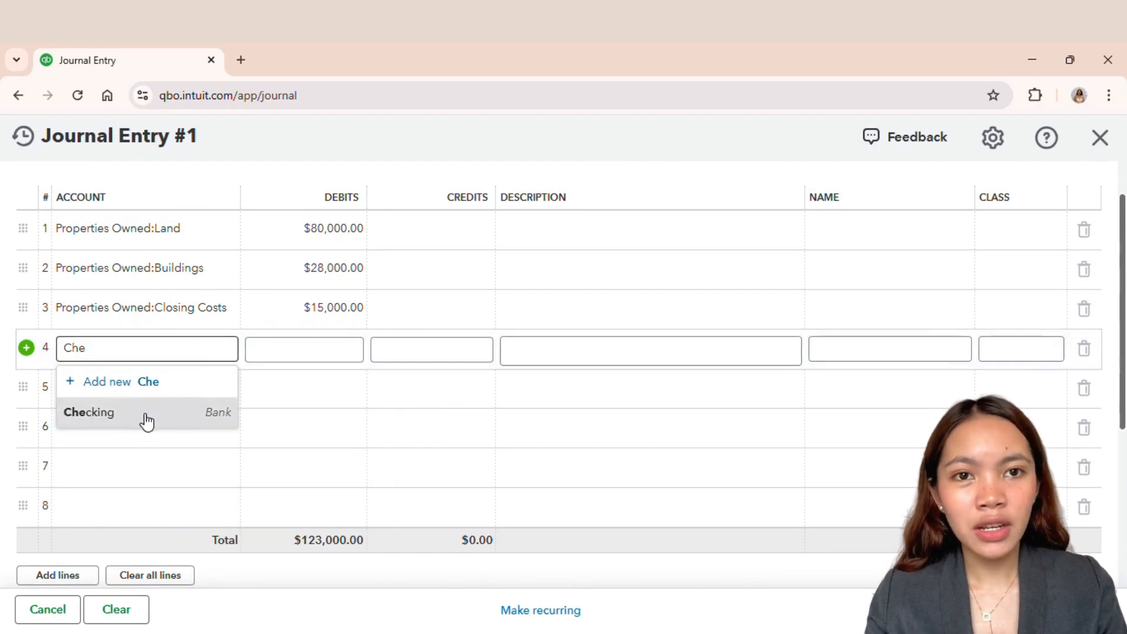
left_click(145, 415)
Step: Assign the class 456 Corner to the first property's journal lines
scroll(420, 398, "up", 1)
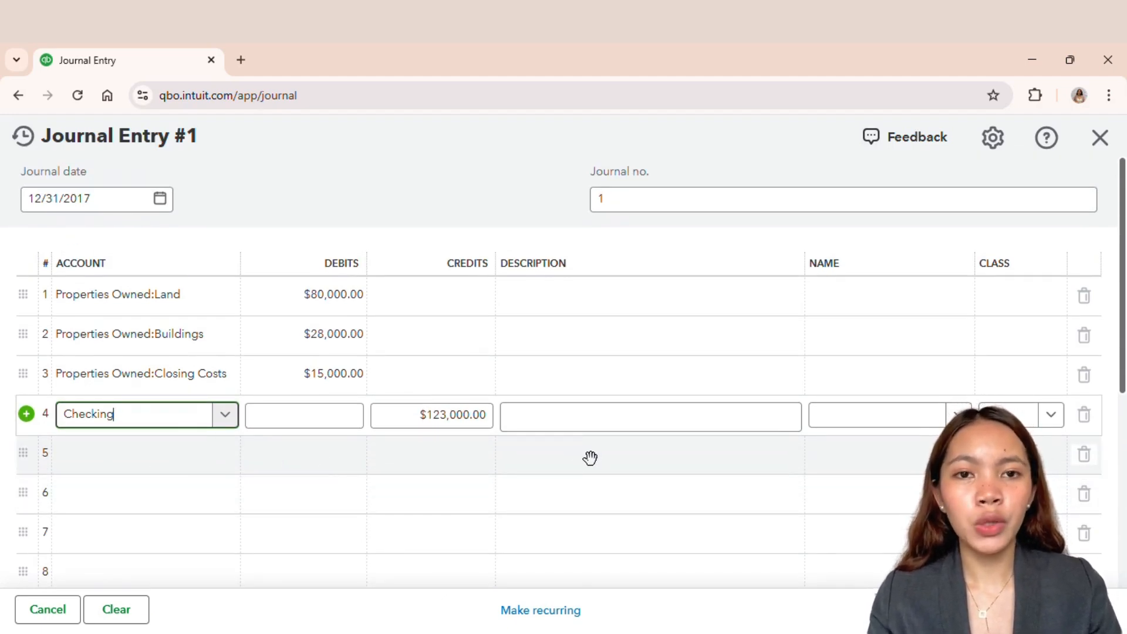
left_click(1024, 298)
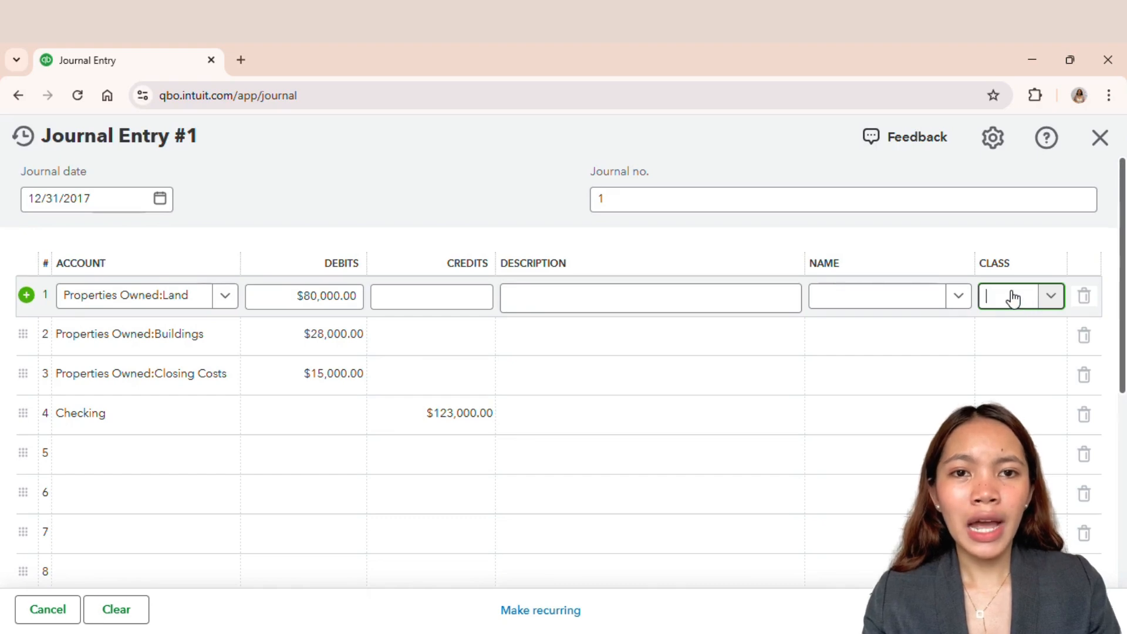
type("456")
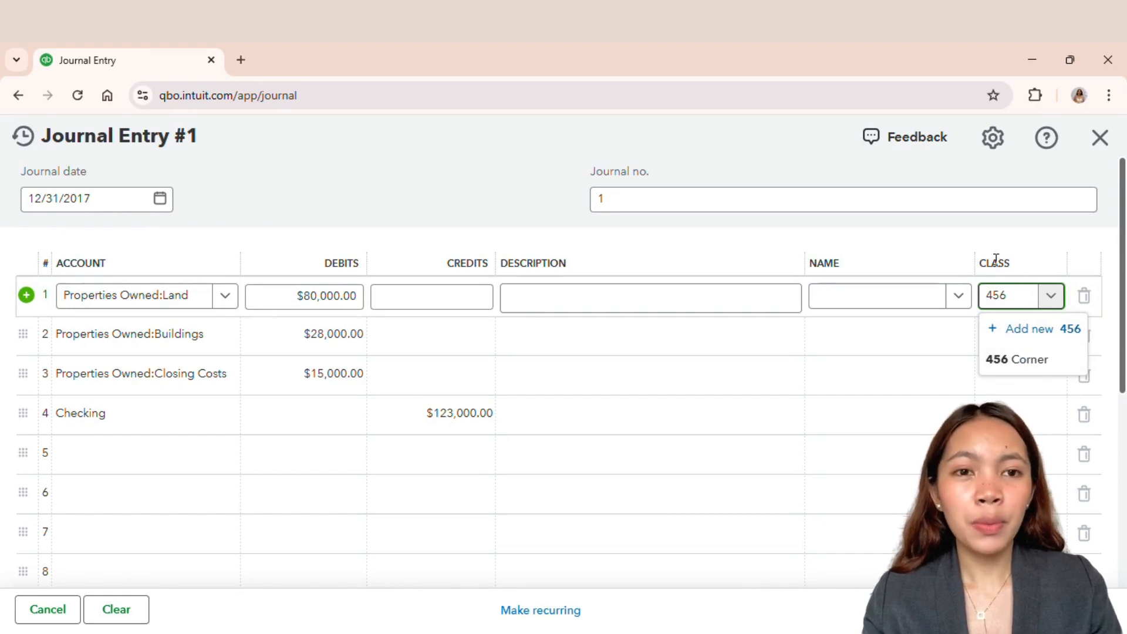
left_click(1031, 359)
left_click(1020, 298)
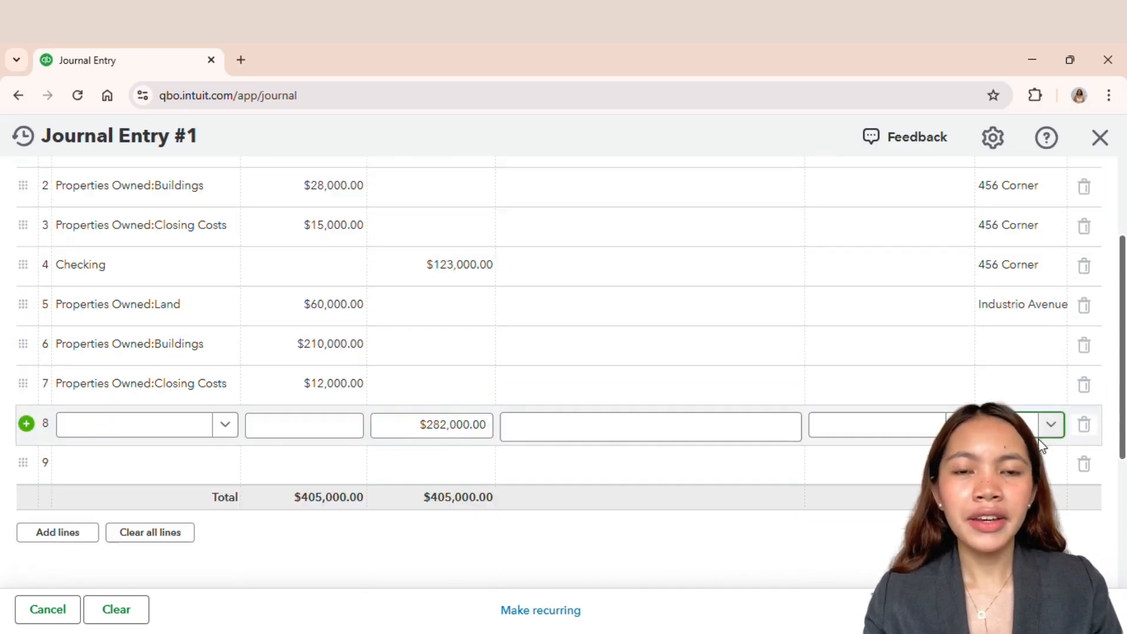
left_click(1010, 351)
Step: Assign the class Industrio Avenue to the second property's lines 6 through 8
type("inddu")
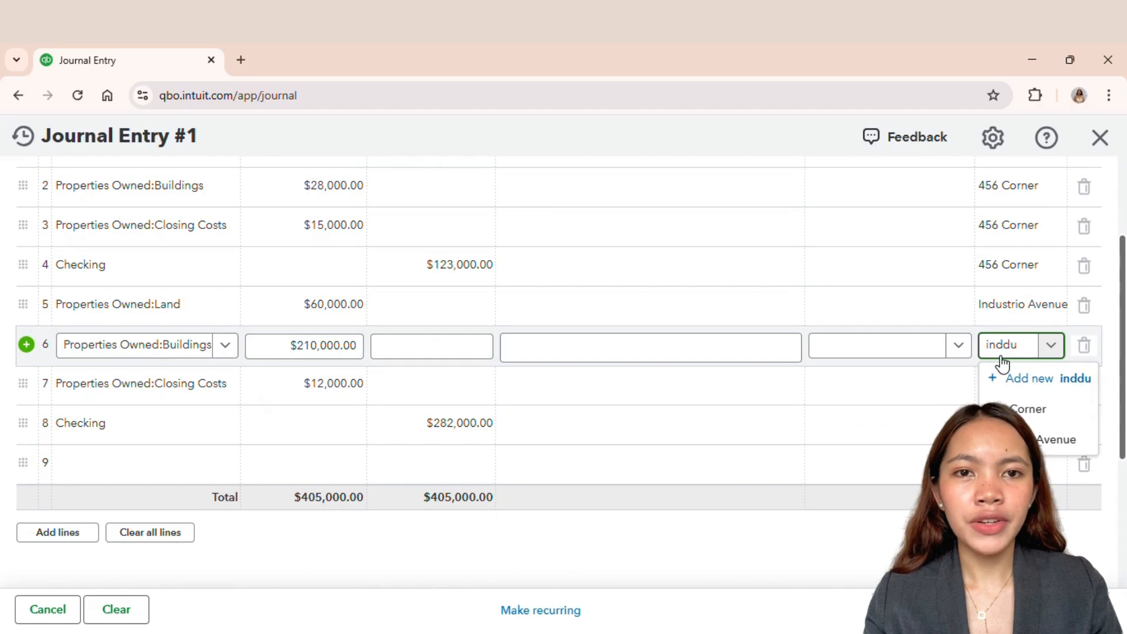
key("BackSpace")
key("BackSpace")
type("u")
left_click(1010, 407)
left_click(1005, 390)
type("indus")
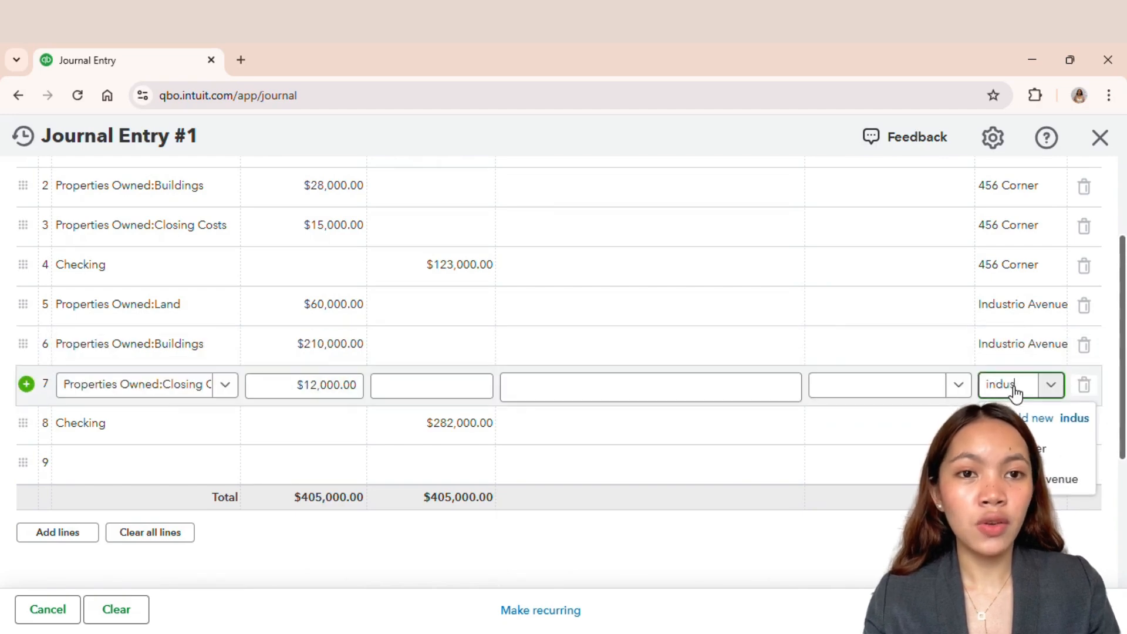
left_click(1063, 479)
left_click(1007, 425)
type("indus")
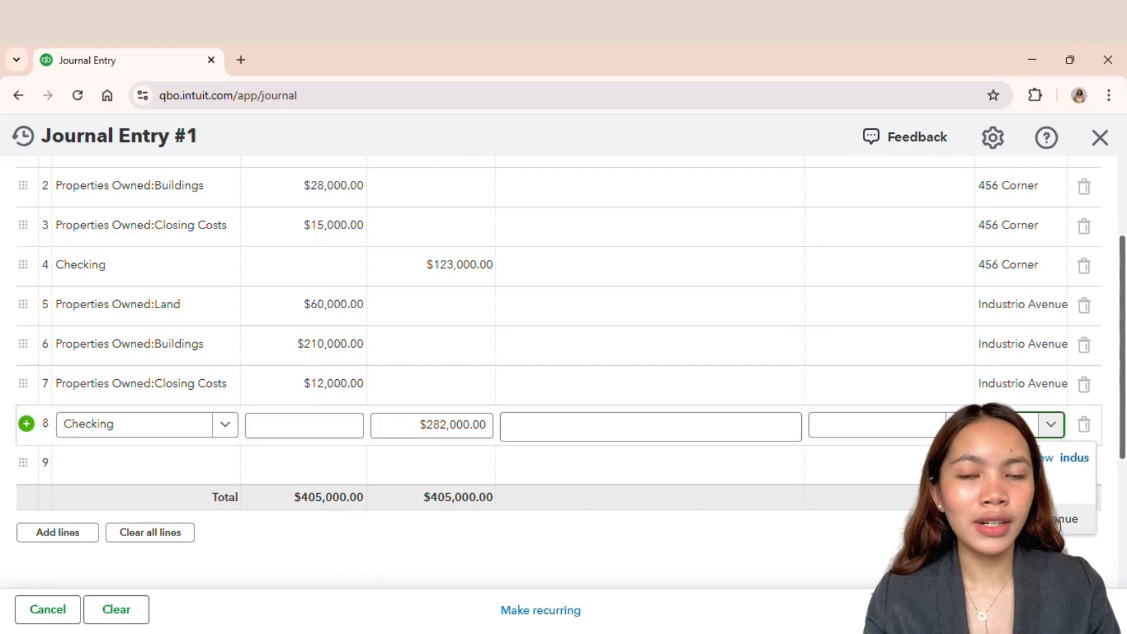
left_click(1057, 523)
left_click(1007, 425)
type("indus")
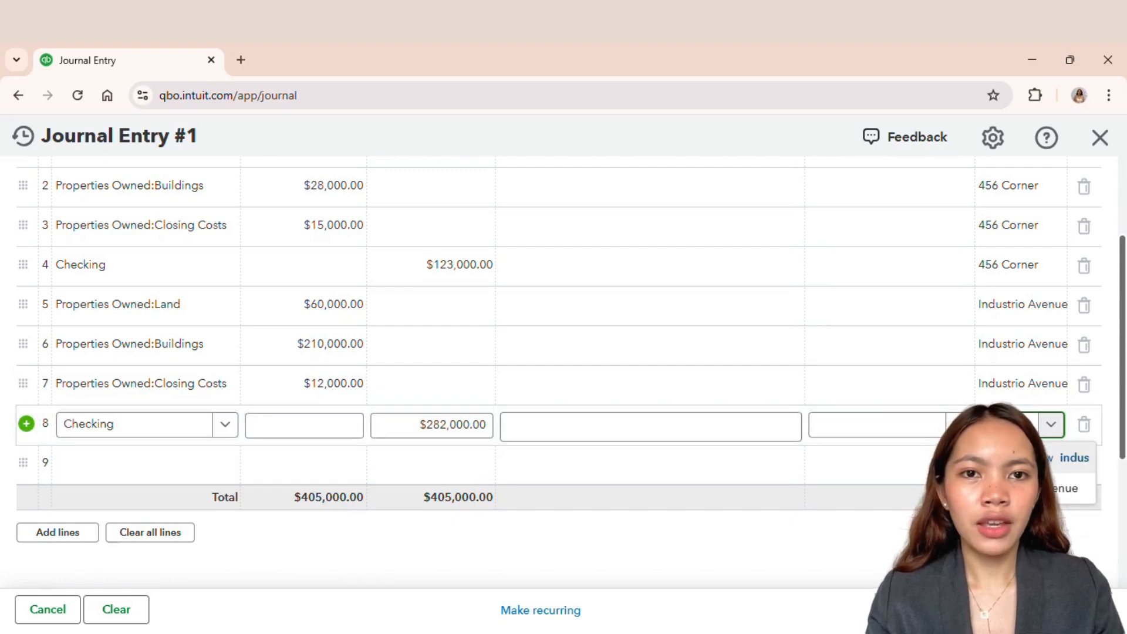
Step: Enter Properties Owned Land and Buildings on journal lines 9 and 10
left_click(182, 467)
type("Land")
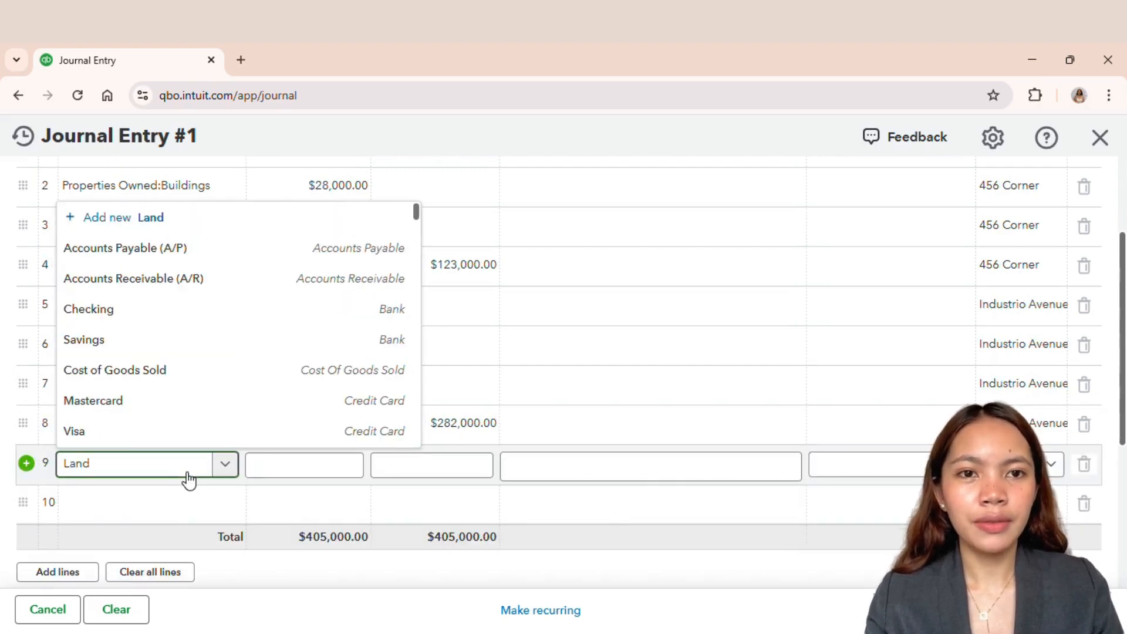
left_click(229, 280)
left_click(120, 503)
type("B")
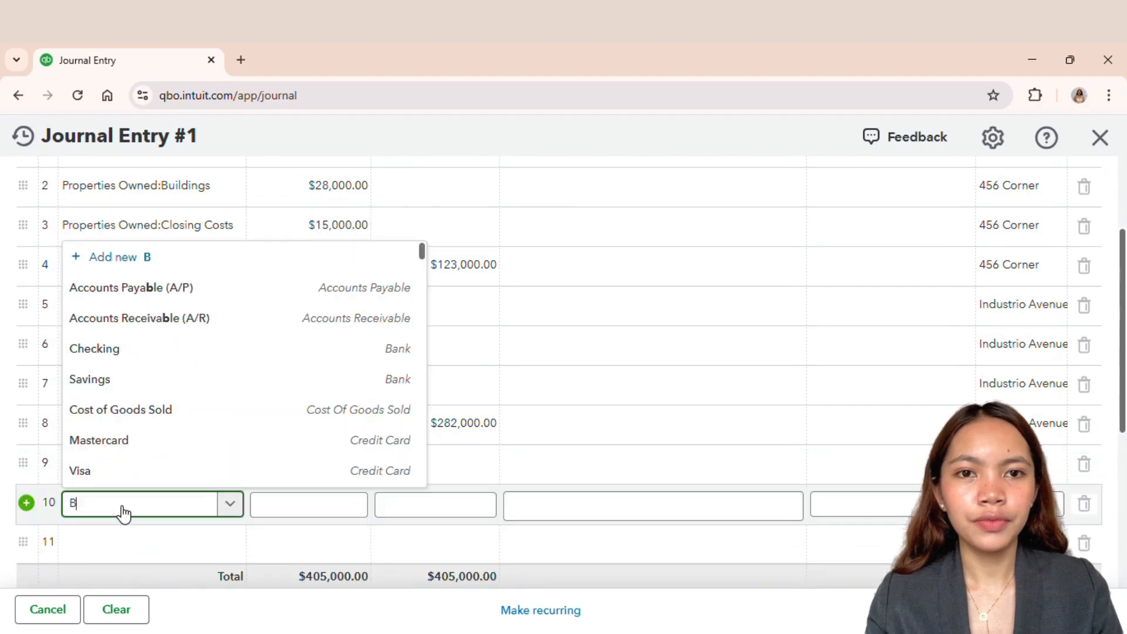
type("uilding")
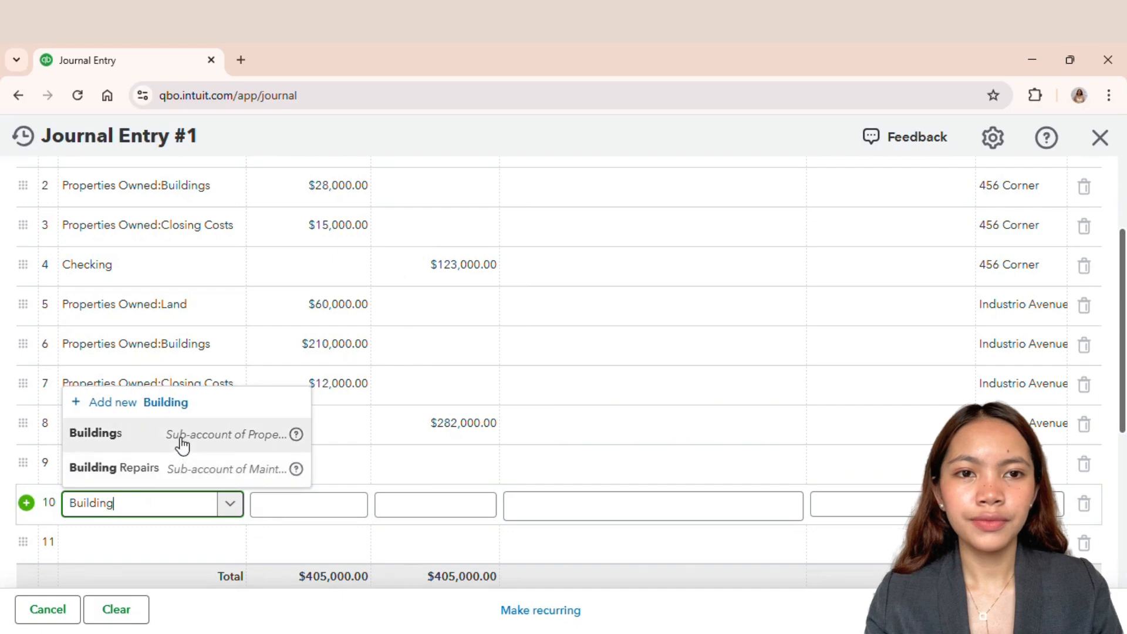
left_click(179, 434)
Step: Enter Properties Owned Closing Costs on line 11 and Checking on line 12
left_click(121, 547)
type("Closing")
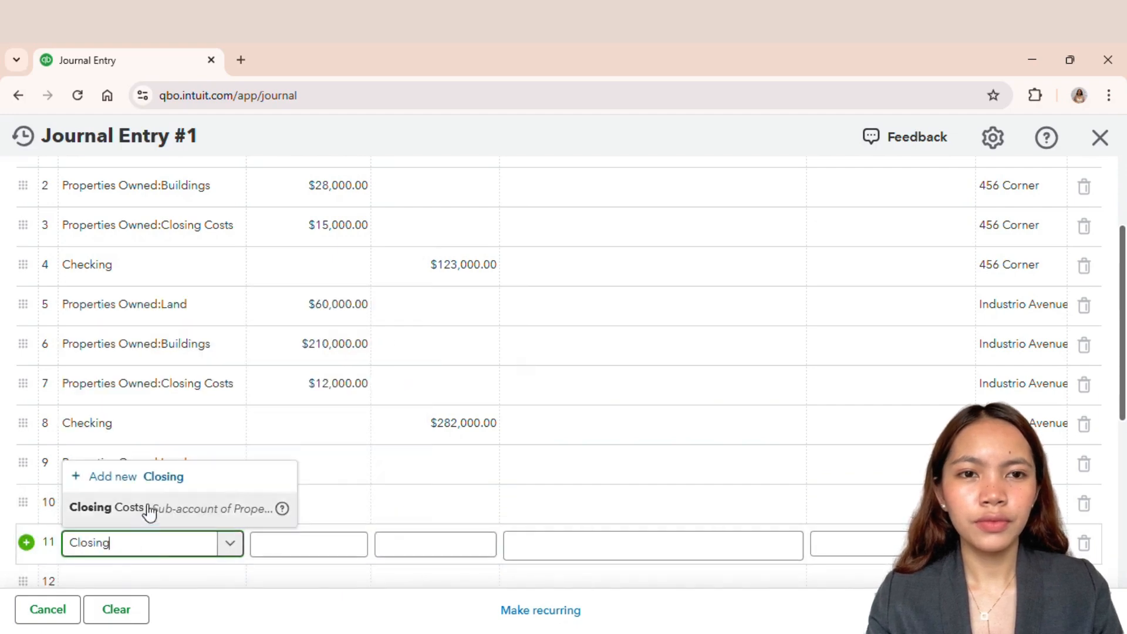
left_click(151, 506)
scroll(117, 528, "down", 1)
left_click(124, 508)
type("Checking")
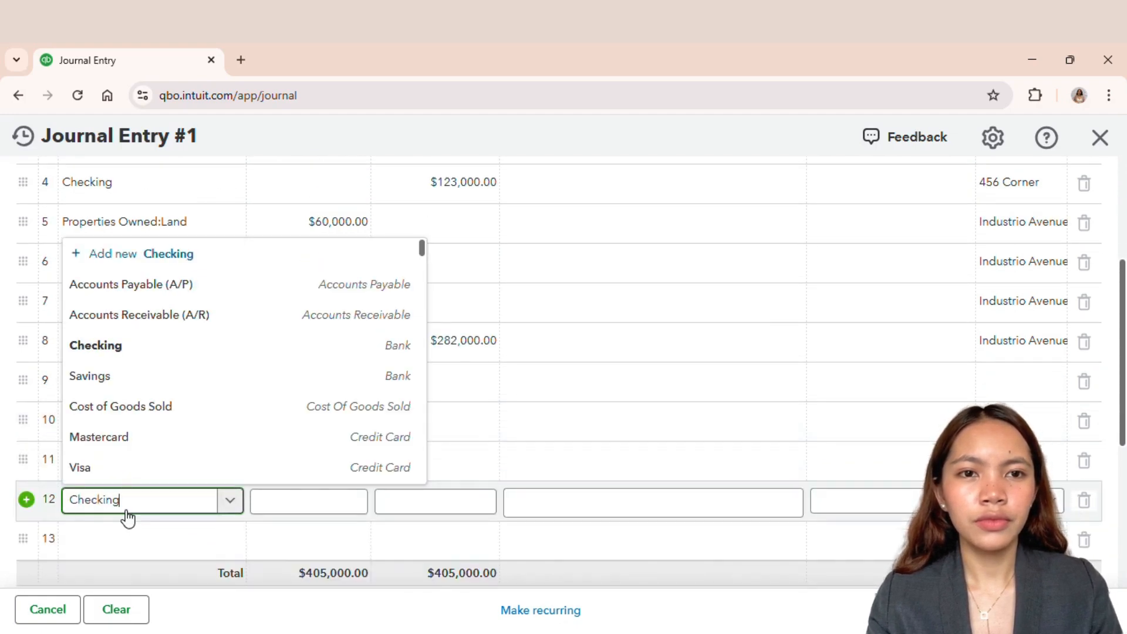
left_click(149, 469)
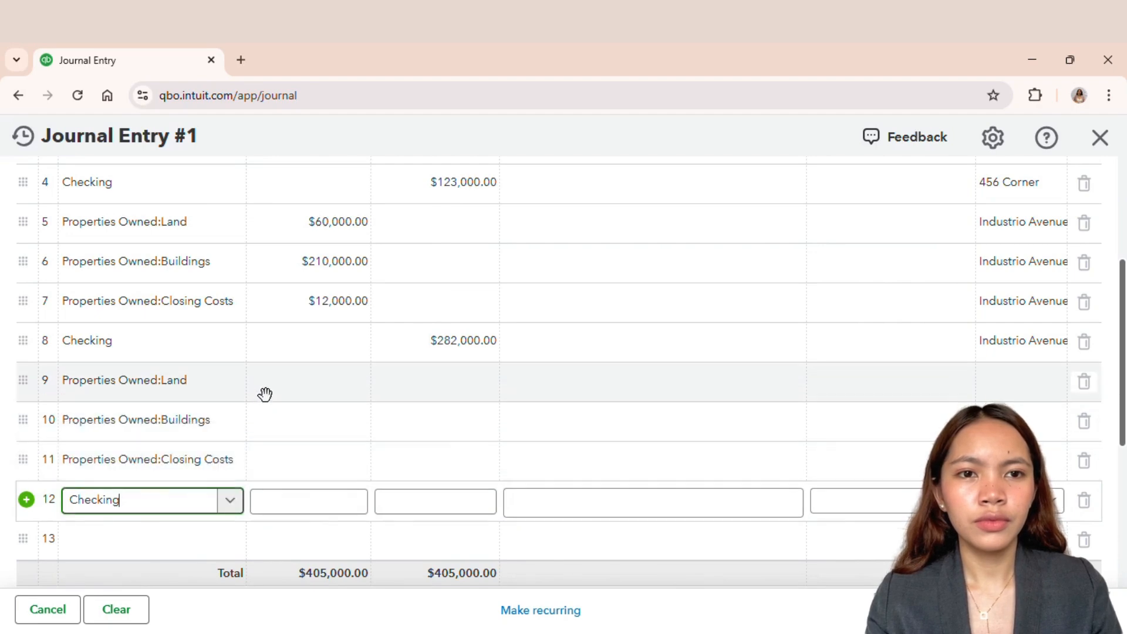
Step: Enter debit amounts of 40,000 on Land line 9, 105,000 on Buildings line 10, and 8,000 on Closing Costs line 11
left_click(265, 394)
type("40")
key("Return")
type("105000")
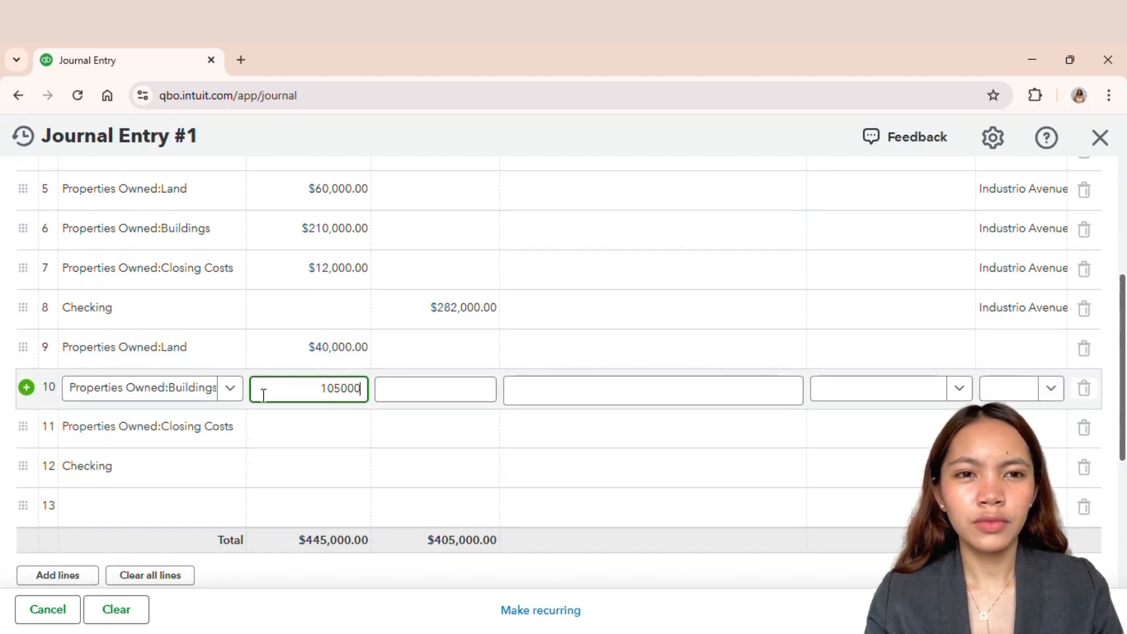
key("Return")
type("8000")
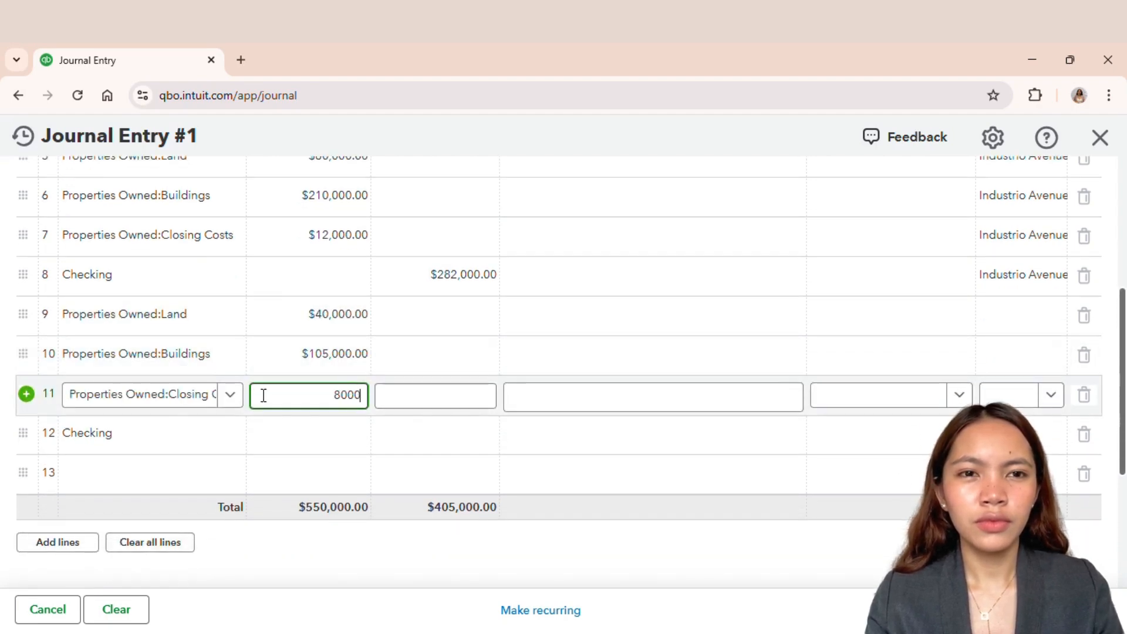
left_click(295, 427)
left_click(415, 433)
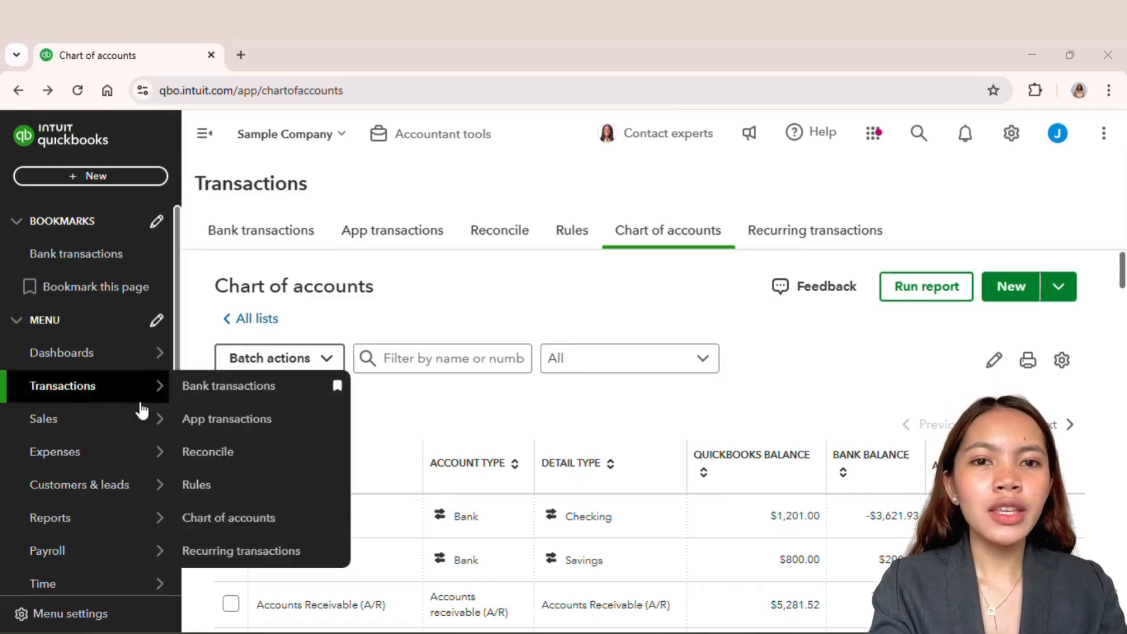
Step: Open the standard Balance Sheet report
mouse_move(133, 523)
left_click(226, 519)
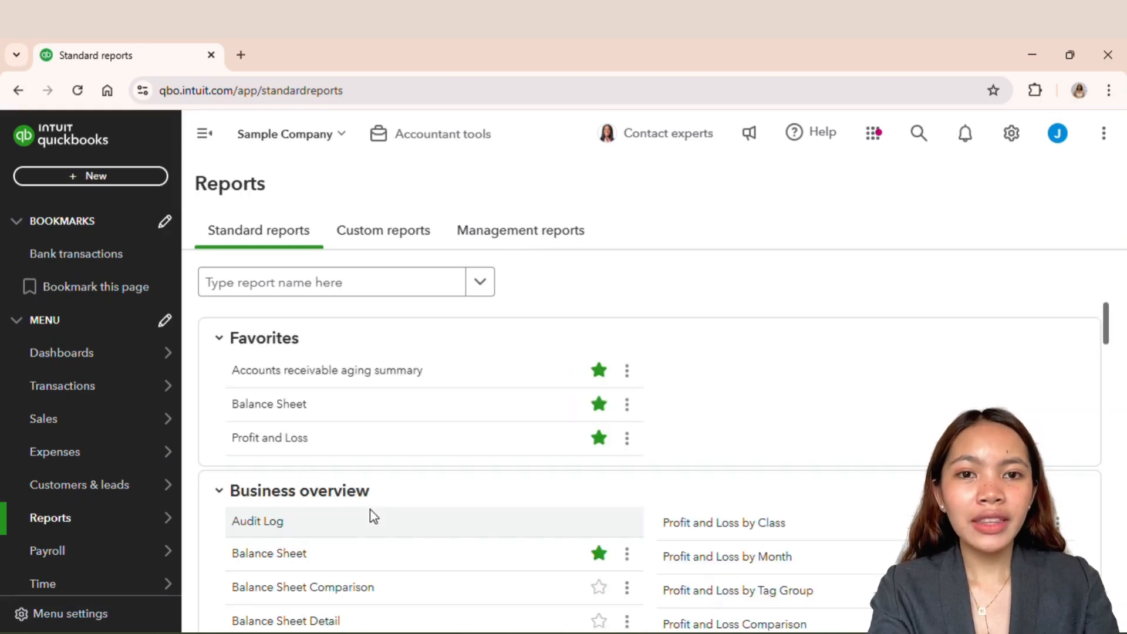
left_click(290, 408)
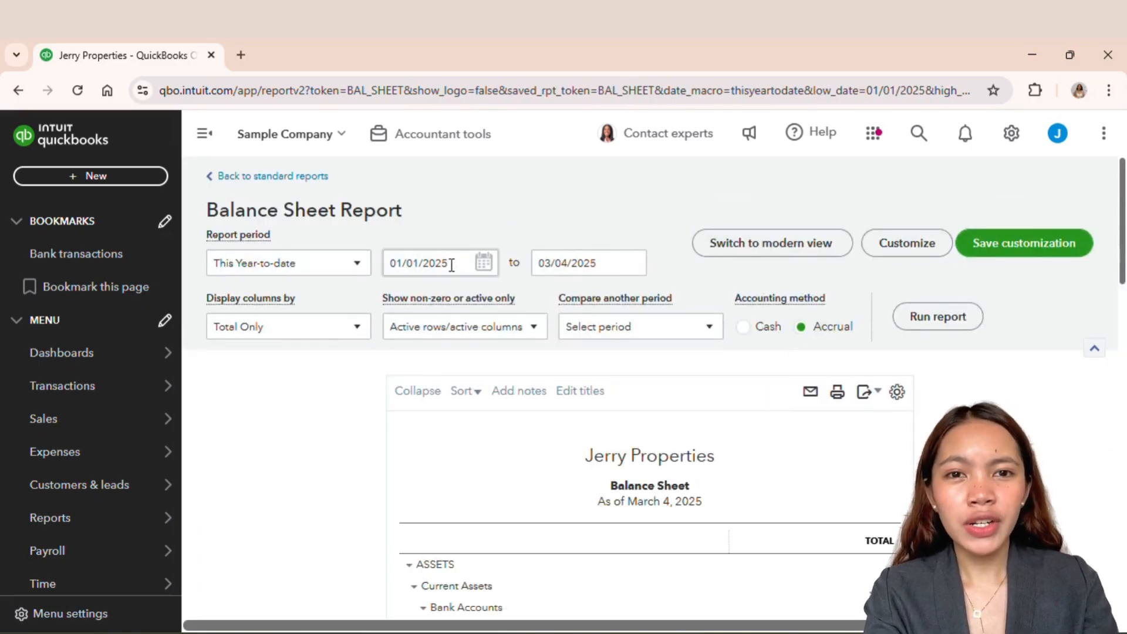
Step: Set the report period from 01/01/2017 to 12/31/2017
left_click(451, 265)
type("12/3")
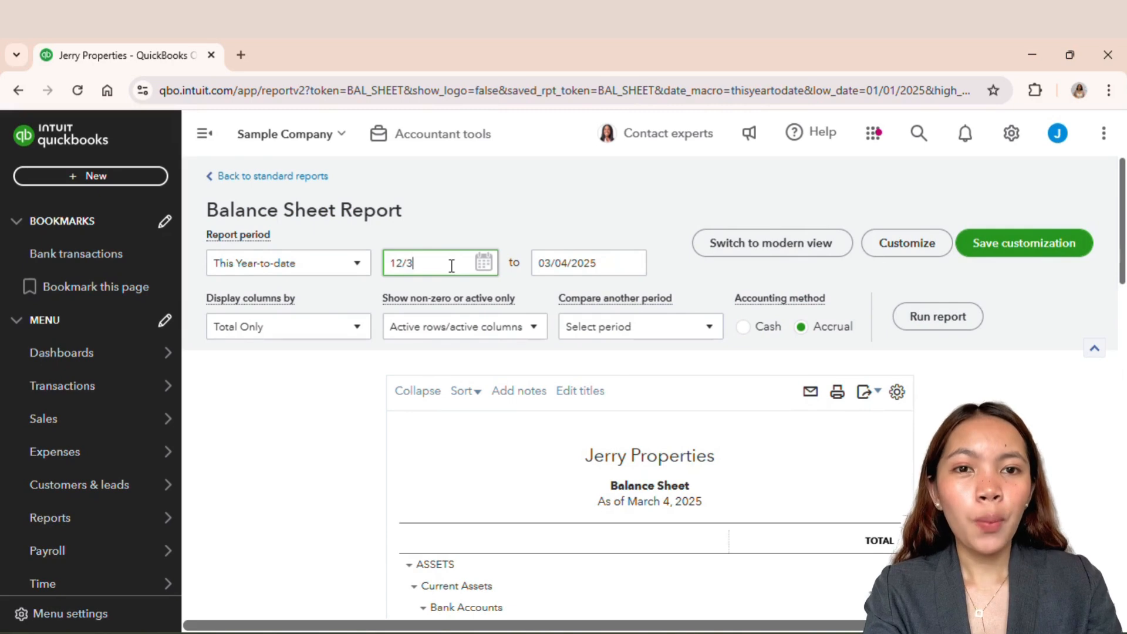
key("BackSpace")
key("BackSpace")
key("BackSpace")
key("BackSpace")
type("01")
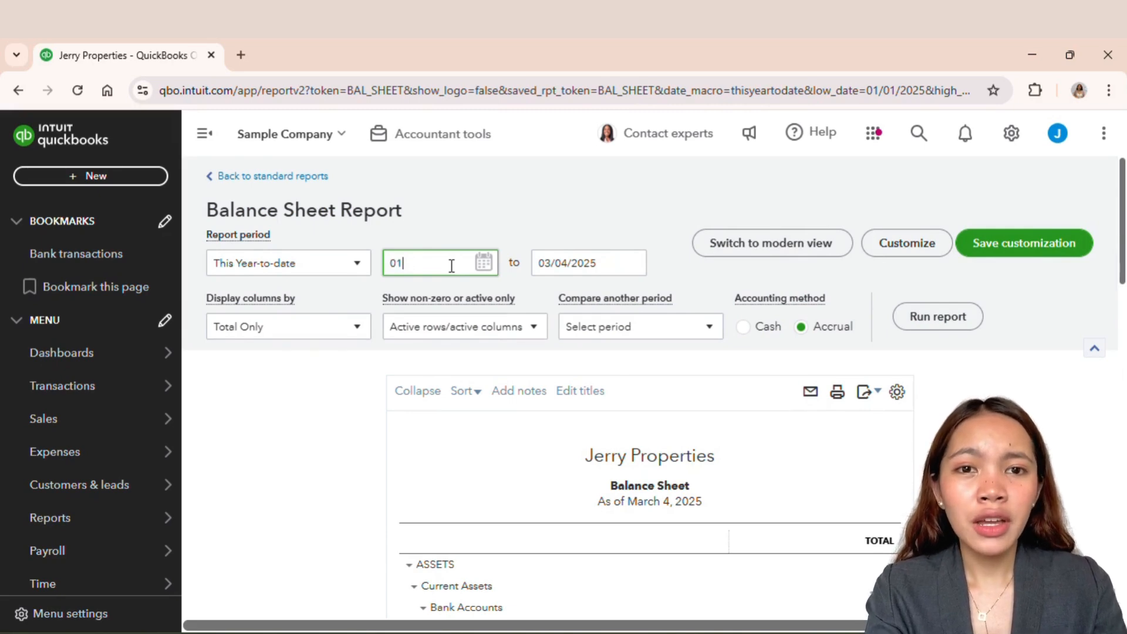
type("/01/2017")
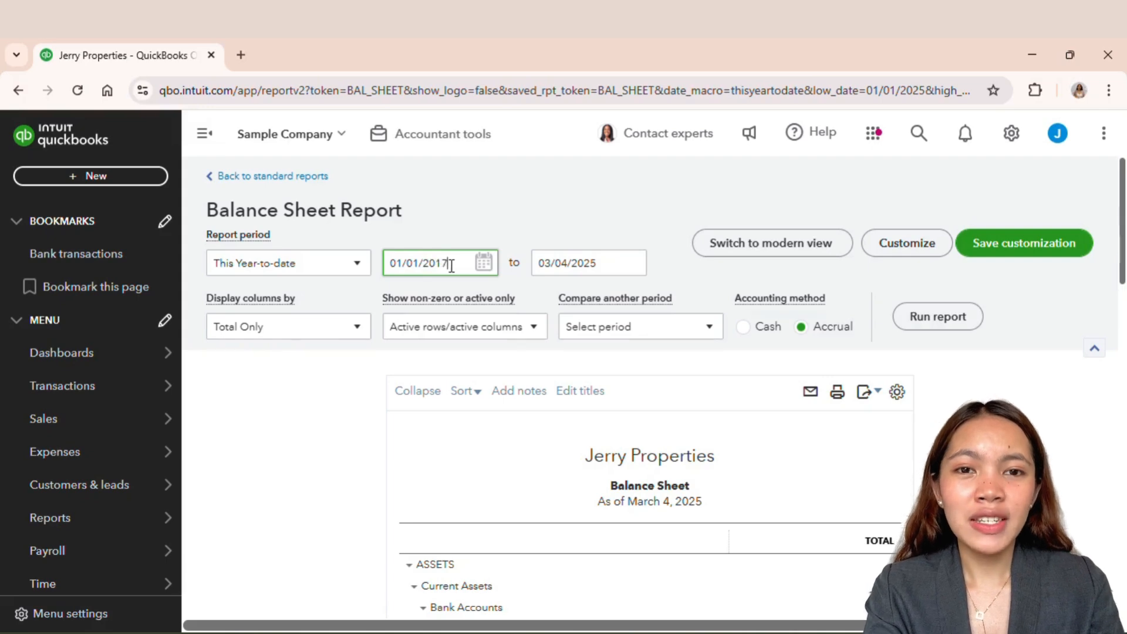
left_click(569, 268)
type("1")
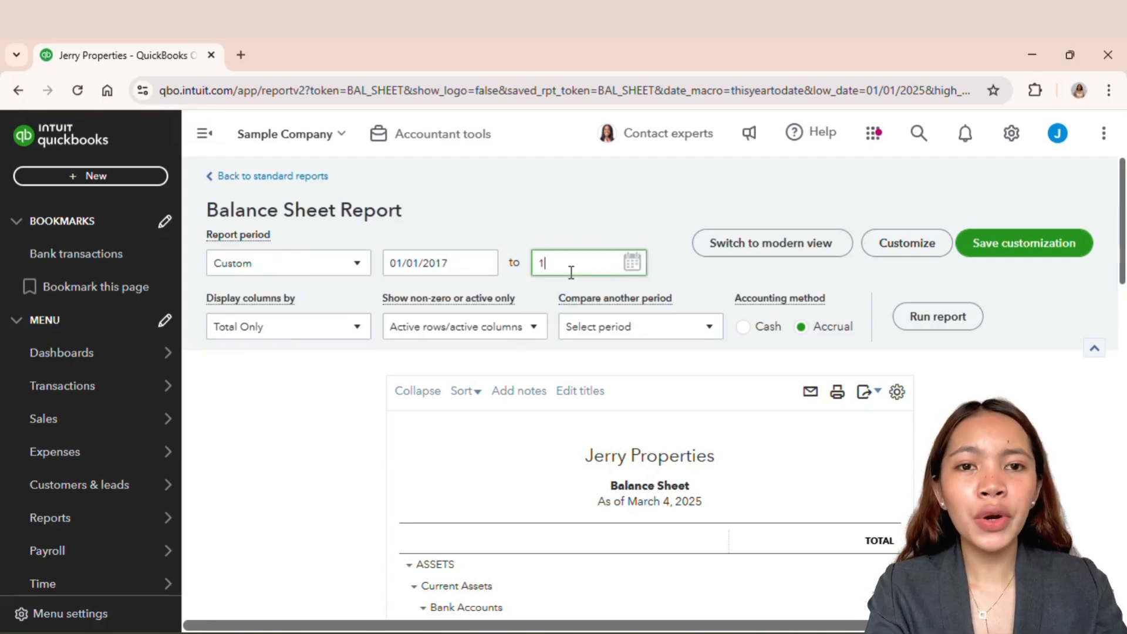
type("2/31/2017")
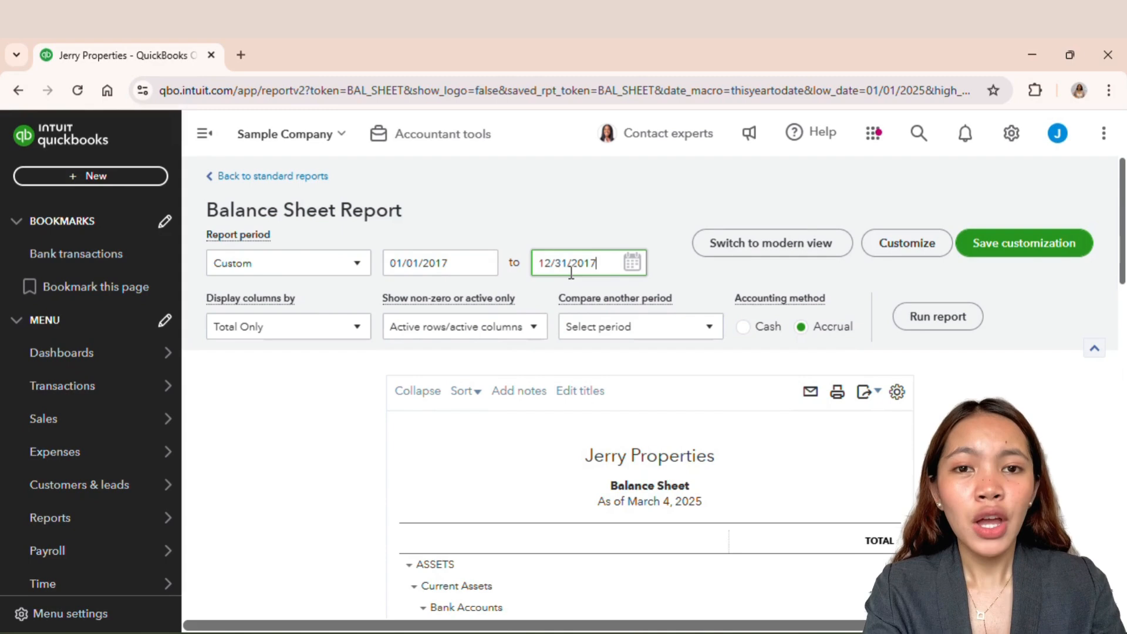
Step: Display the report's columns by Classes and run the report
left_click(281, 327)
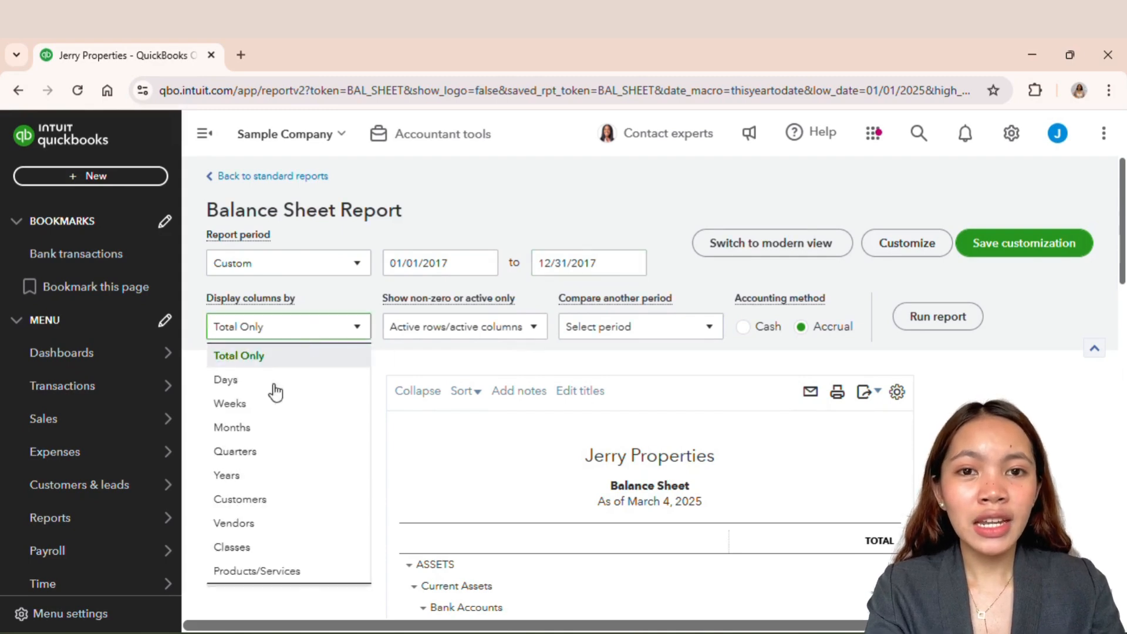
left_click(261, 546)
scroll(931, 418, "down", 1)
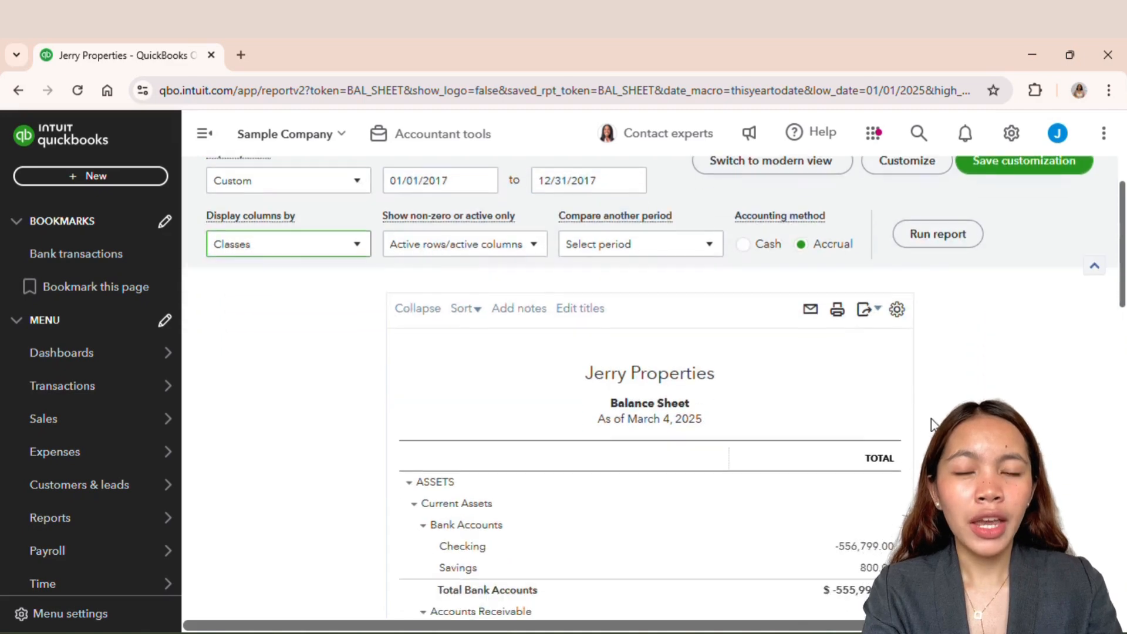
left_click(941, 234)
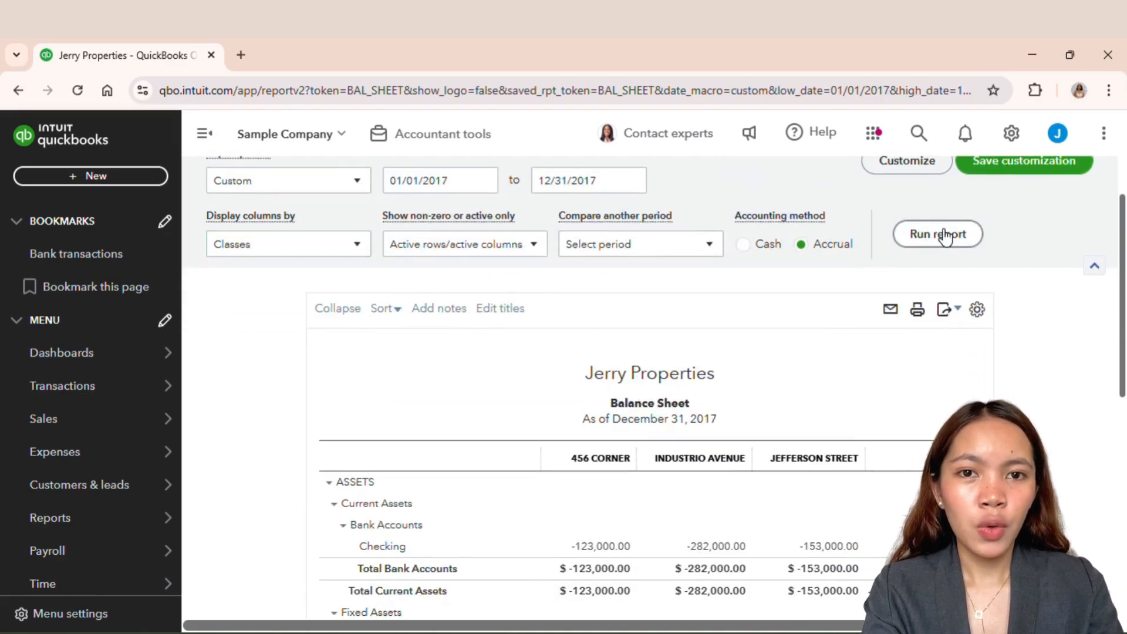
scroll(950, 345, "down", 3)
scroll(950, 338, "down", 2)
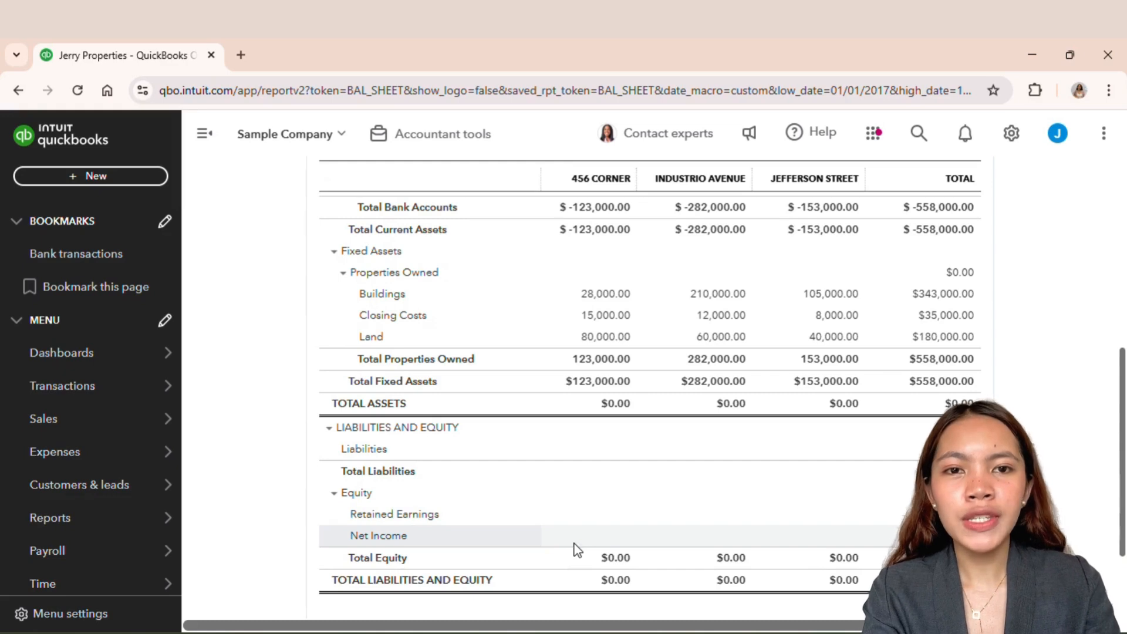
scroll(875, 546, "up", 2)
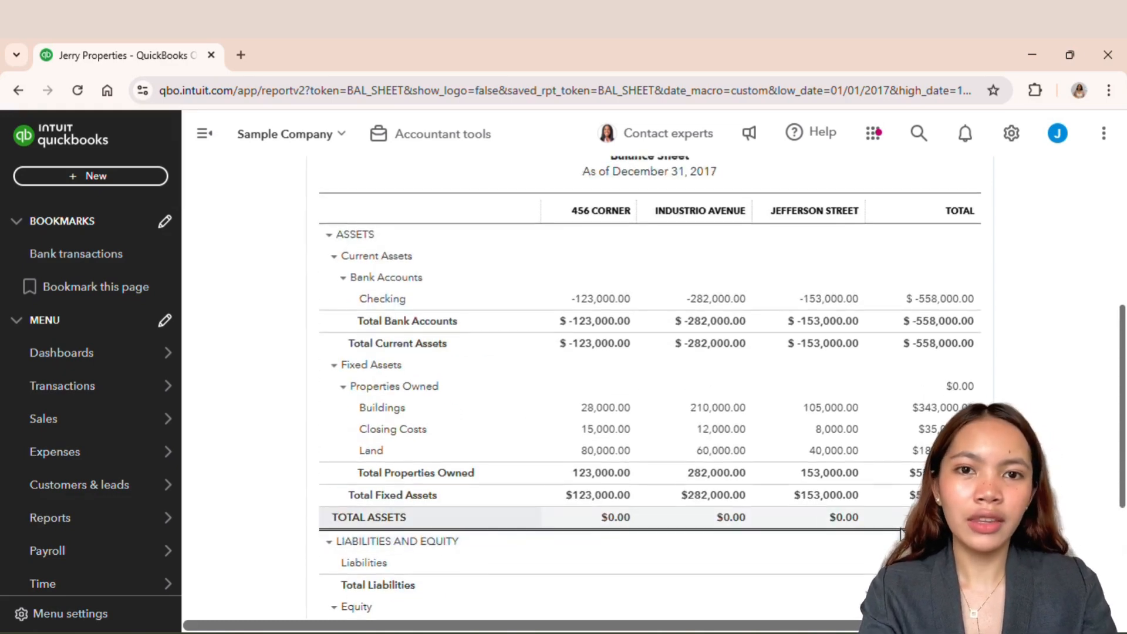
scroll(1061, 407, "up", 1)
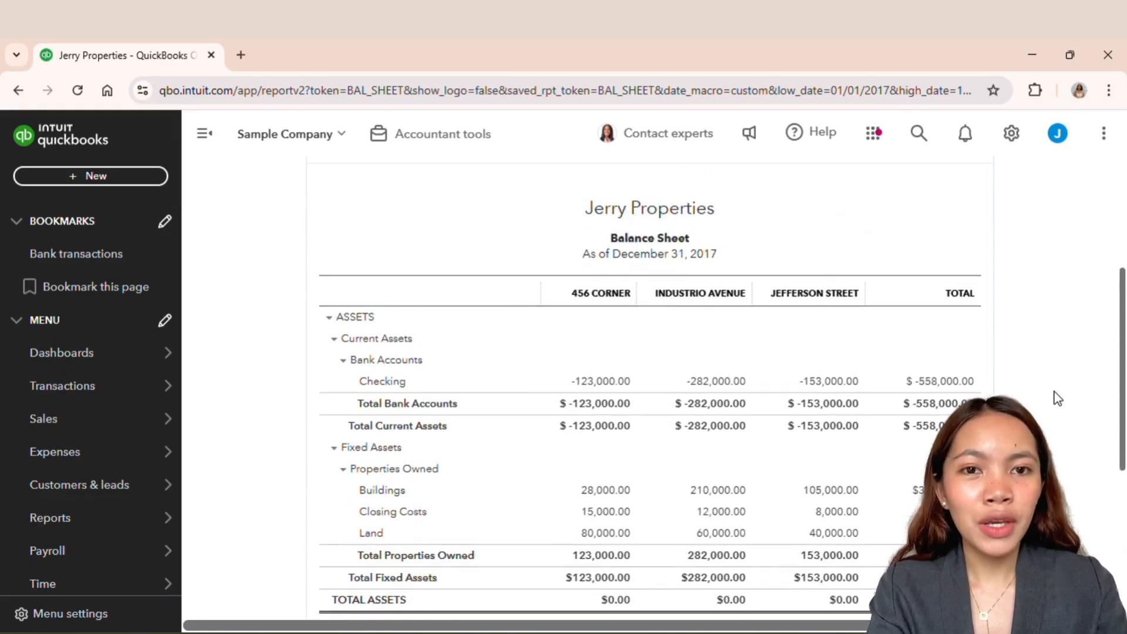